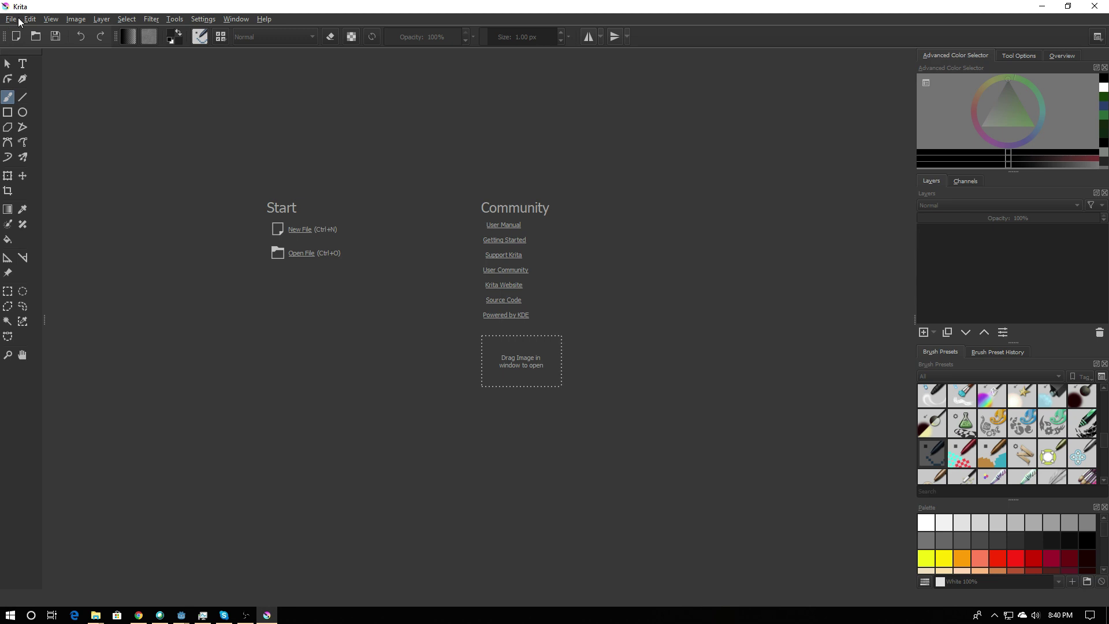
Set the multiple document mode to Subwindows in the general window preferences and apply the configuration.
left_click(205, 20)
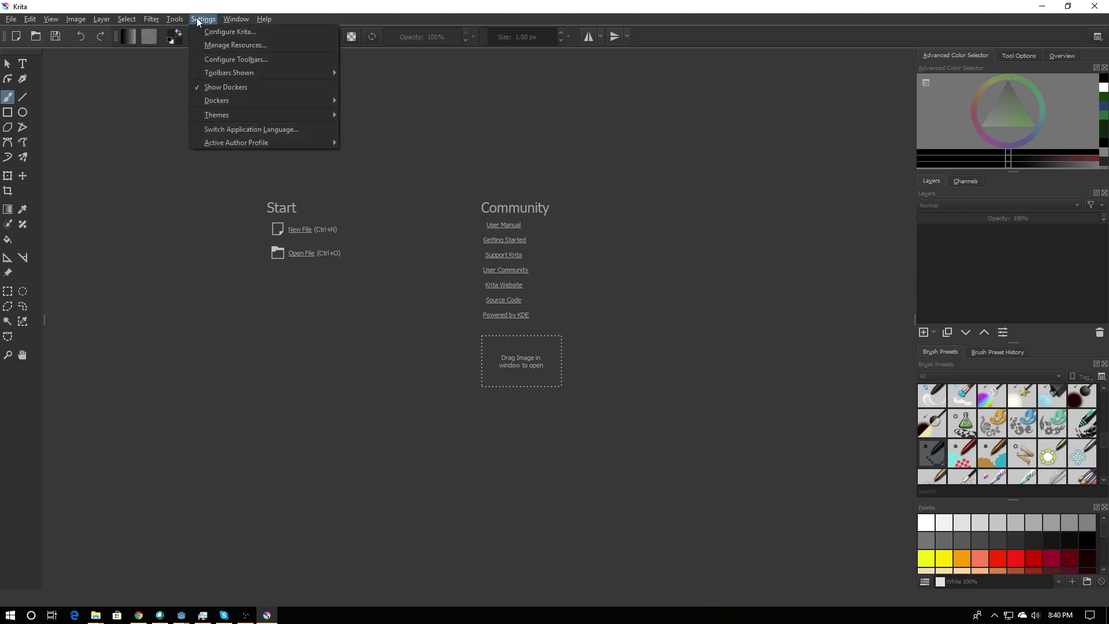
left_click(229, 32)
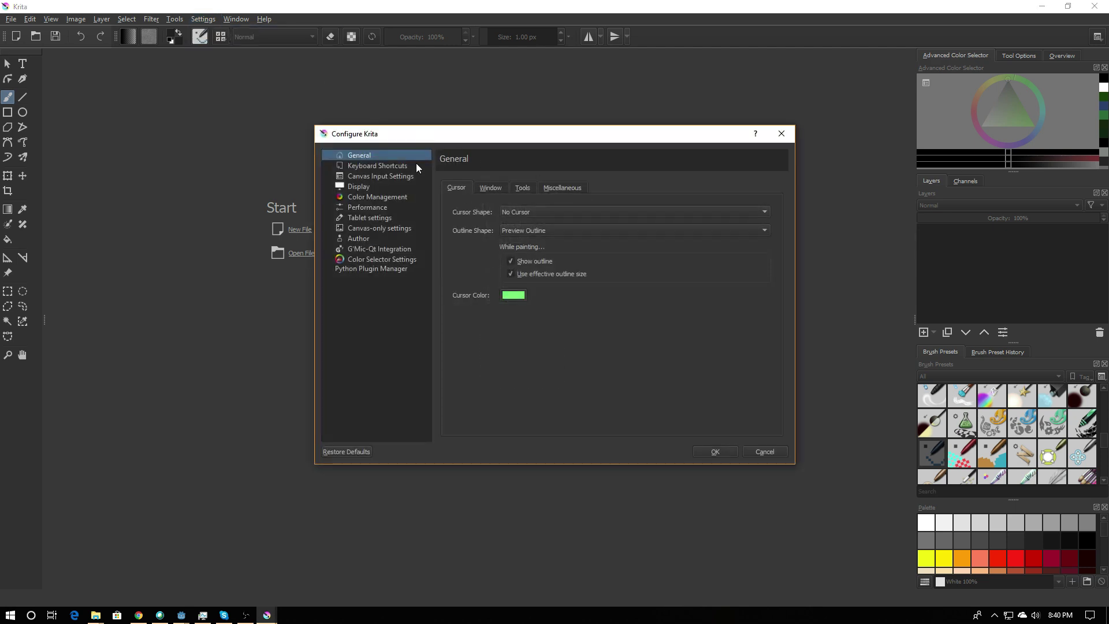
left_click(488, 188)
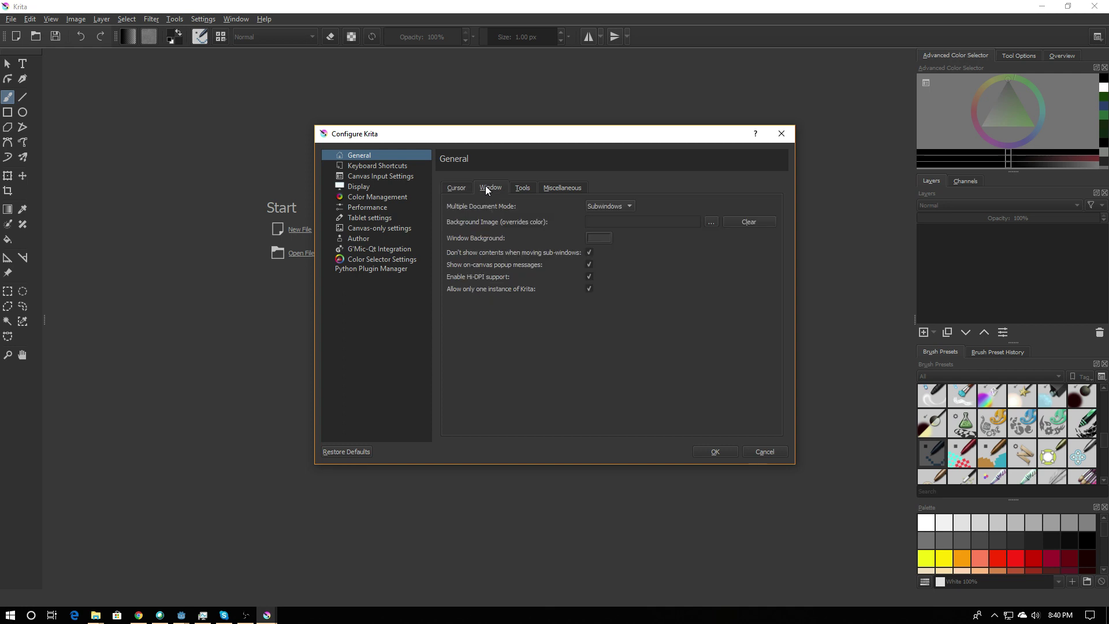
left_click(629, 206)
left_click(717, 452)
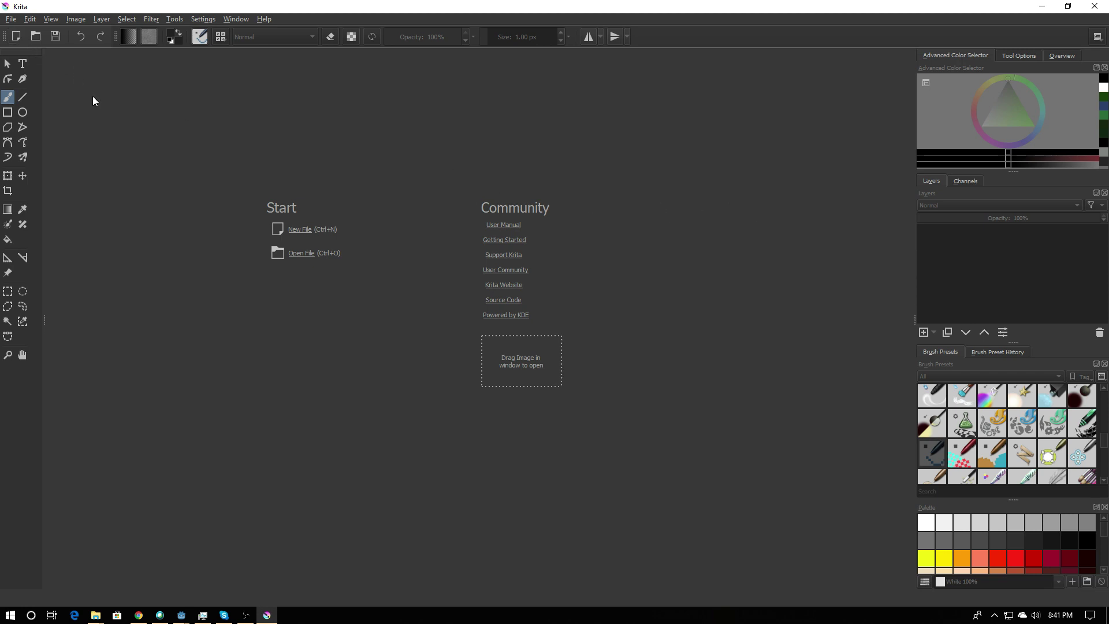
Create a new custom document 16 px wide and 16 px high.
left_click(10, 19)
left_click(18, 27)
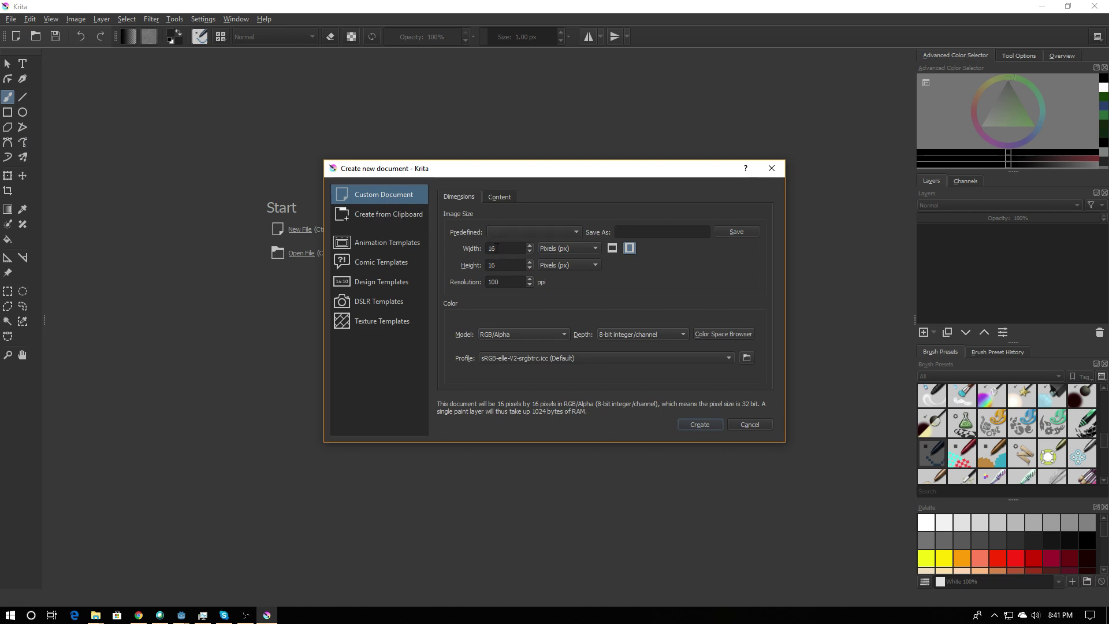
double_click(496, 248)
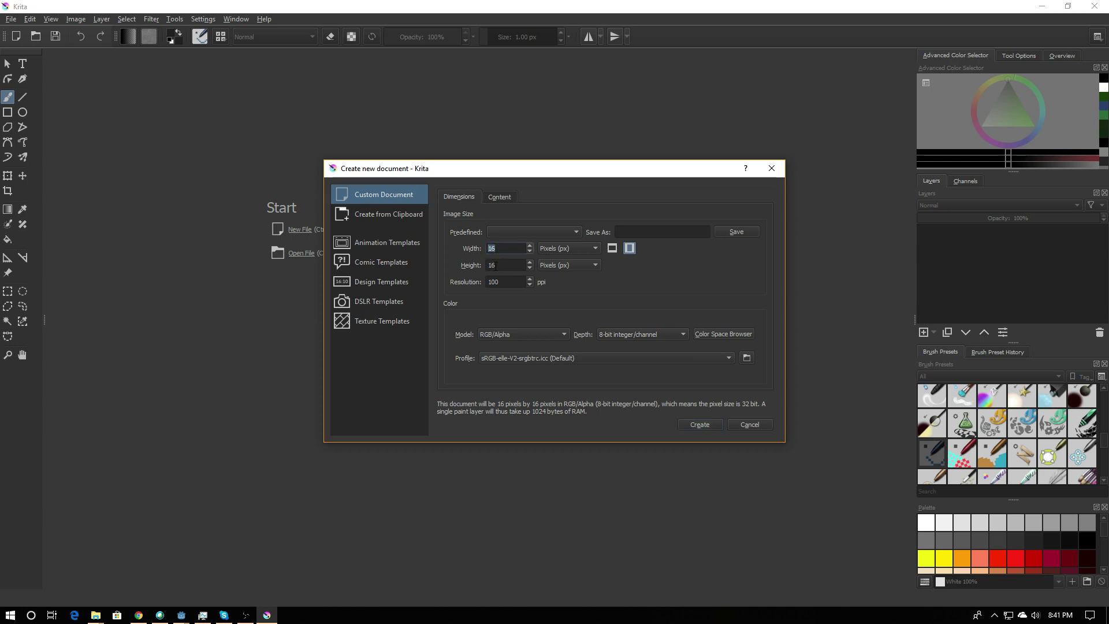
left_click(499, 265)
left_click(700, 426)
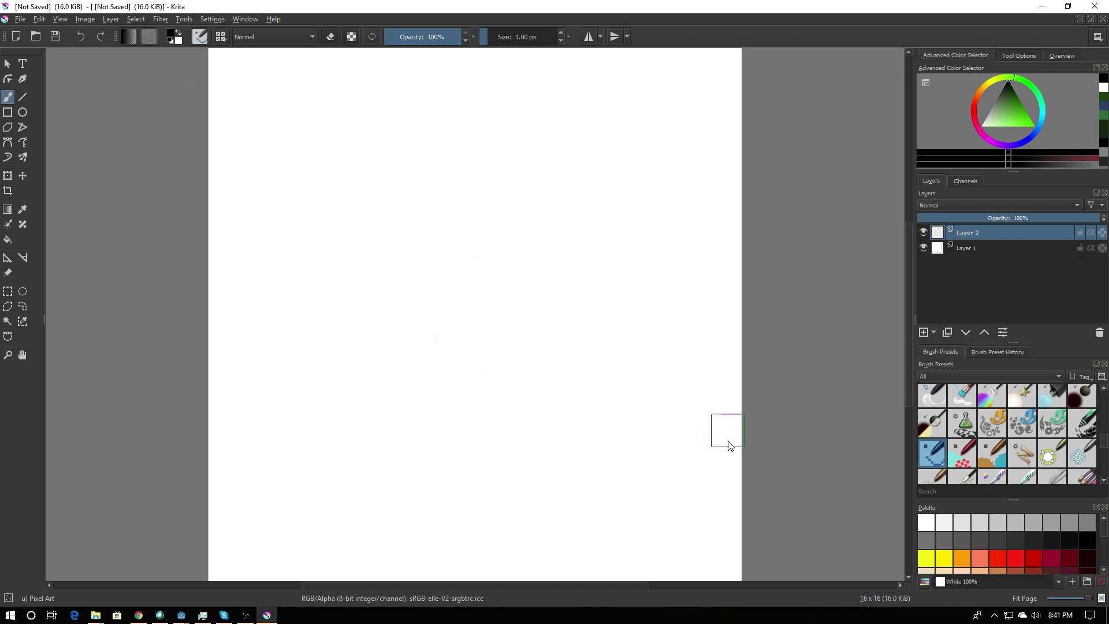
Save the new image as a Krita document named demo in the krita folder.
left_click(21, 21)
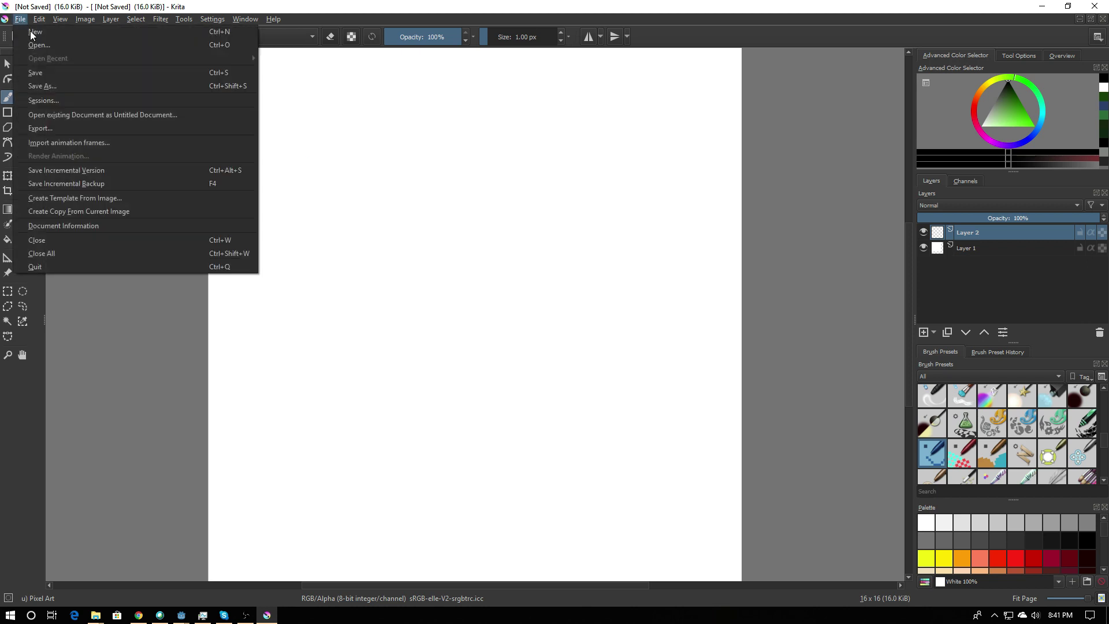
left_click(44, 72)
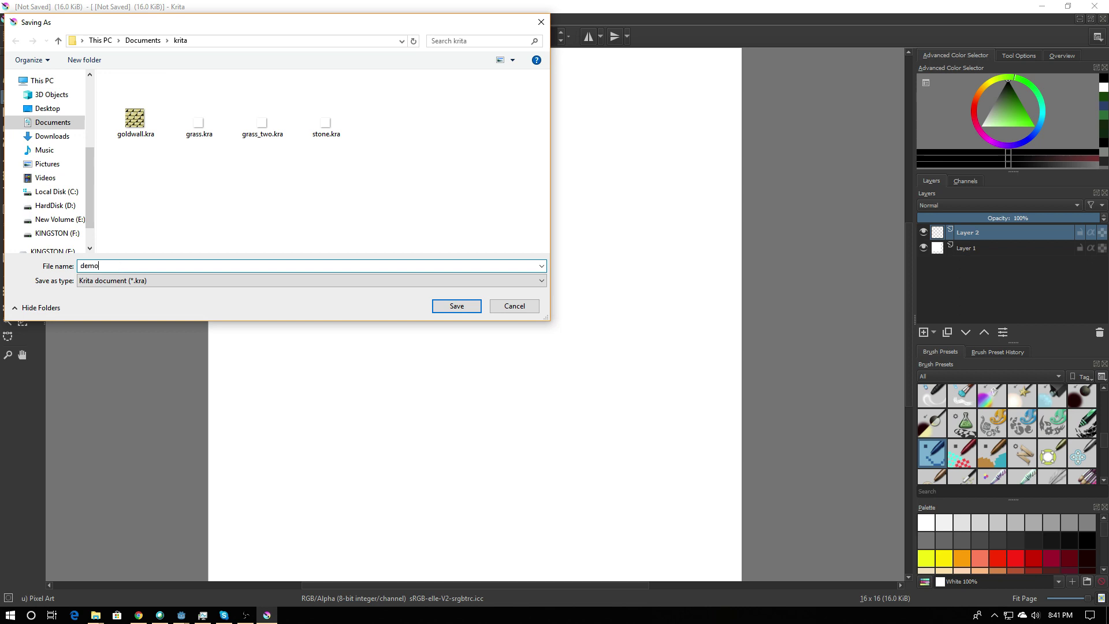
left_click(455, 310)
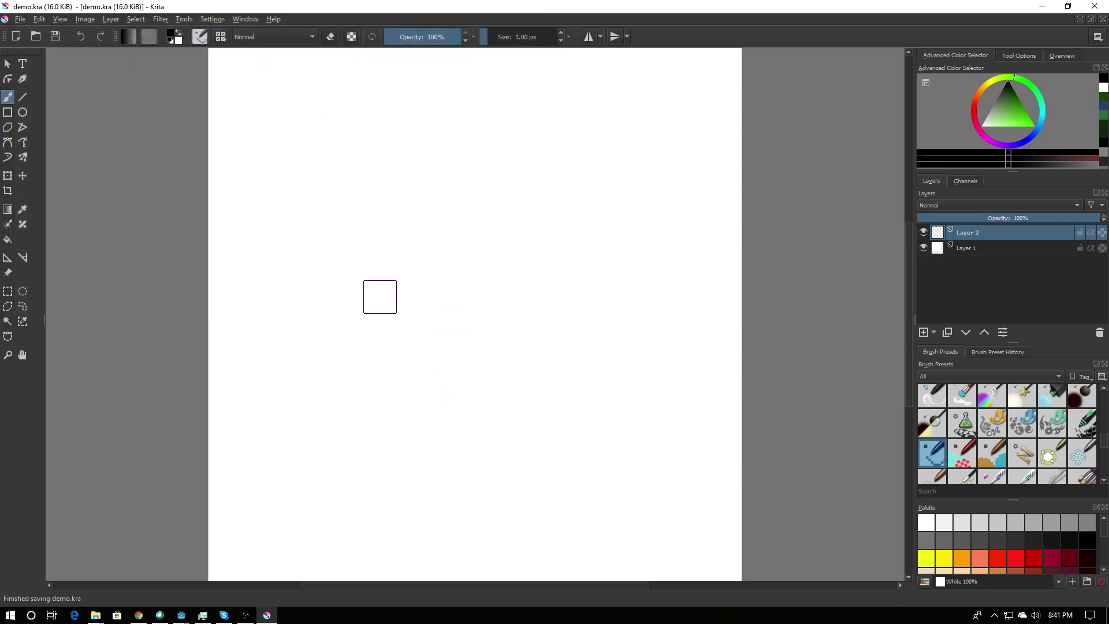
Open a second view of the unnamed image and restore the views from maximized to floating subwindows.
left_click(245, 20)
mouse_move(247, 43)
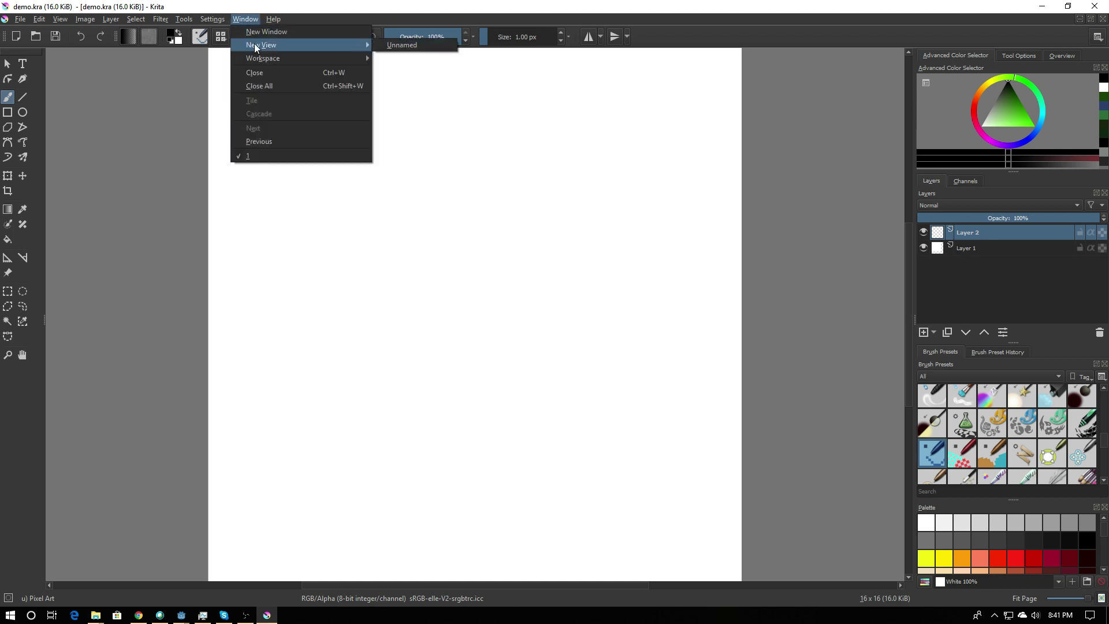
left_click(397, 46)
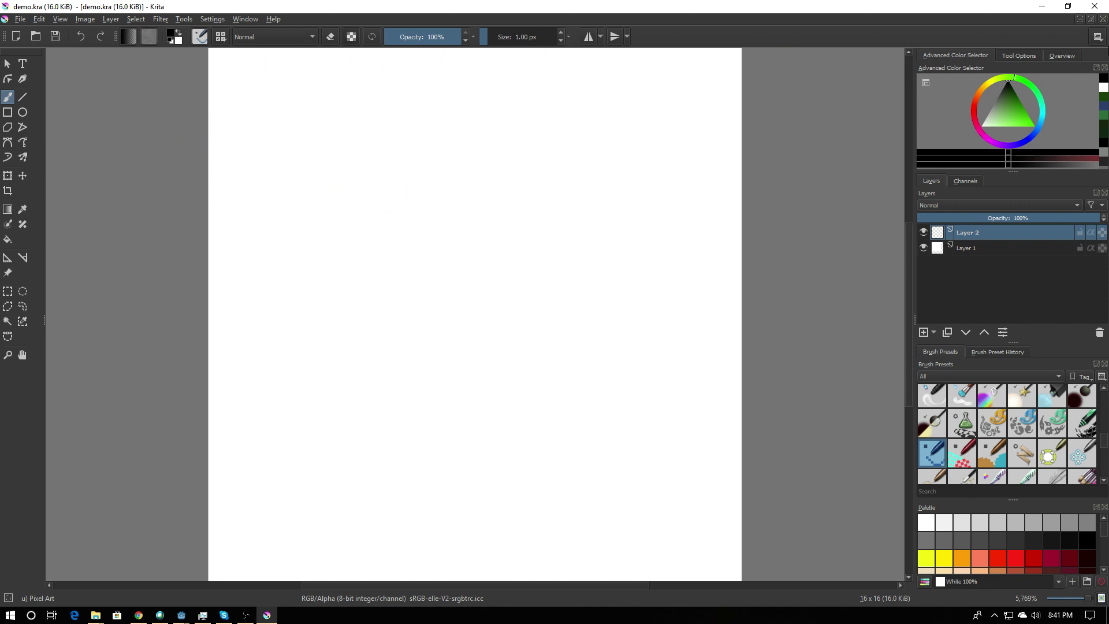
left_click(1091, 19)
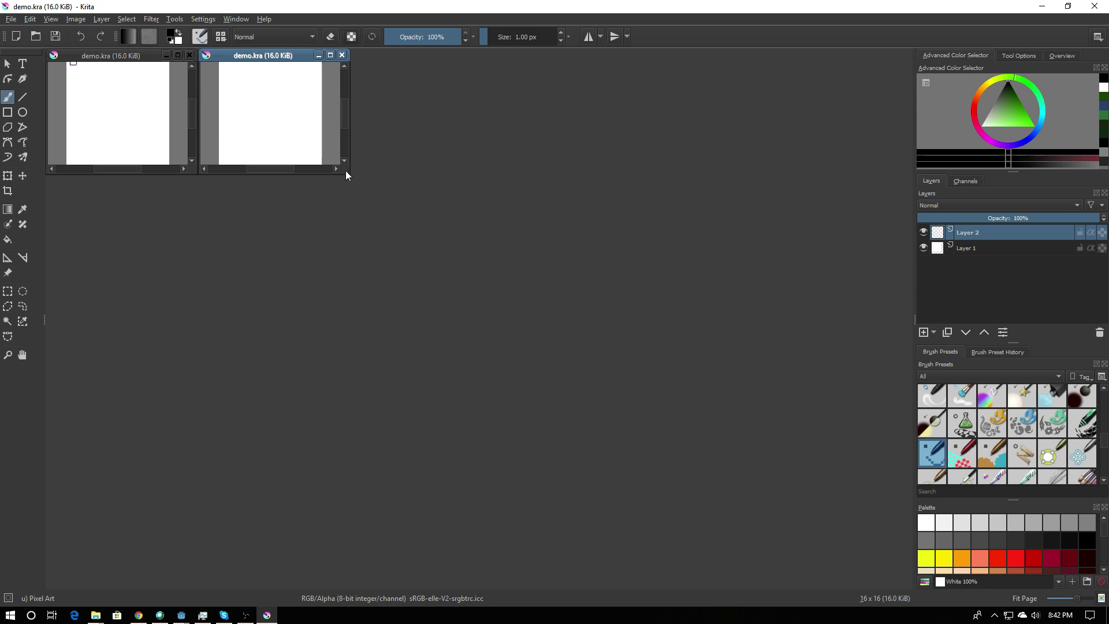
Slightly enlarge the second view and move it away as a small preview, and enlarge the first view for drawing.
left_click_drag(349, 173, 387, 197)
left_click_drag(283, 55, 705, 315)
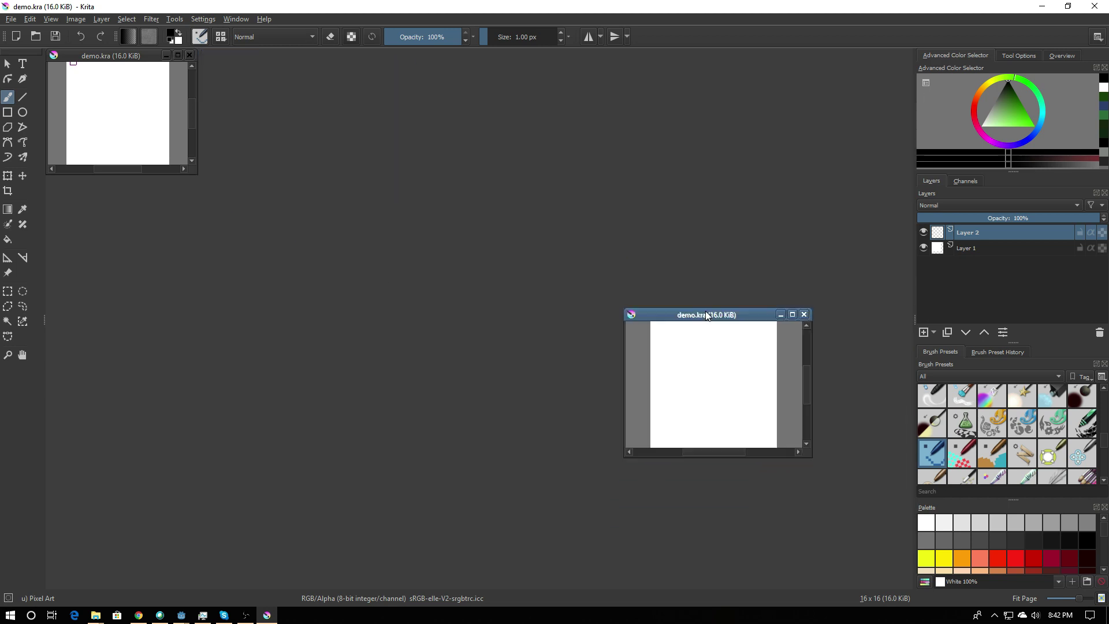
left_click(109, 56)
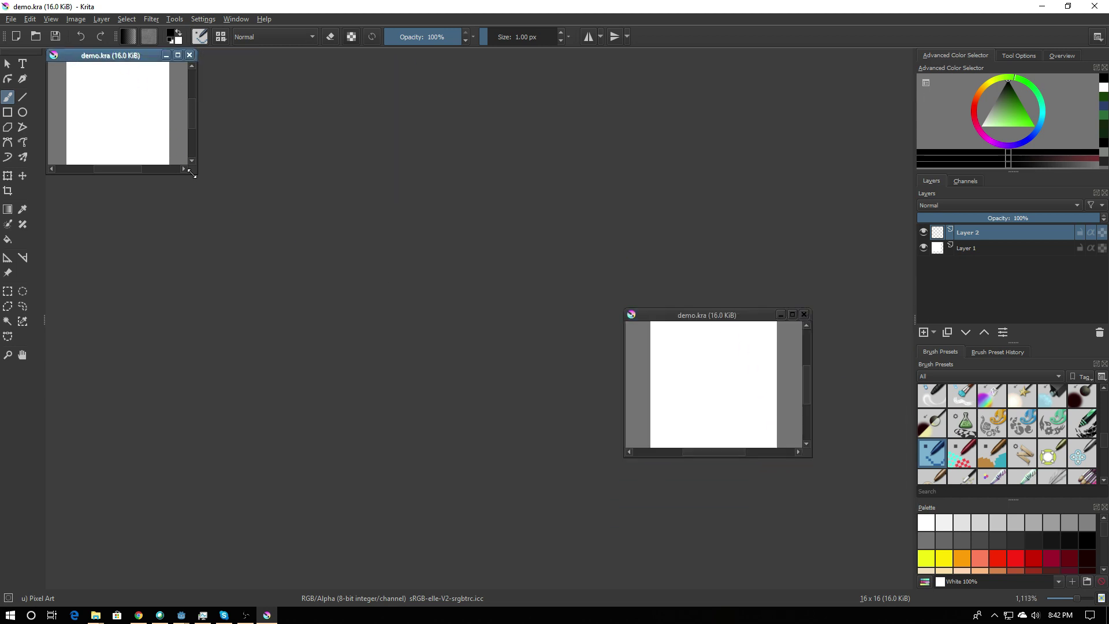
left_click_drag(197, 172, 405, 363)
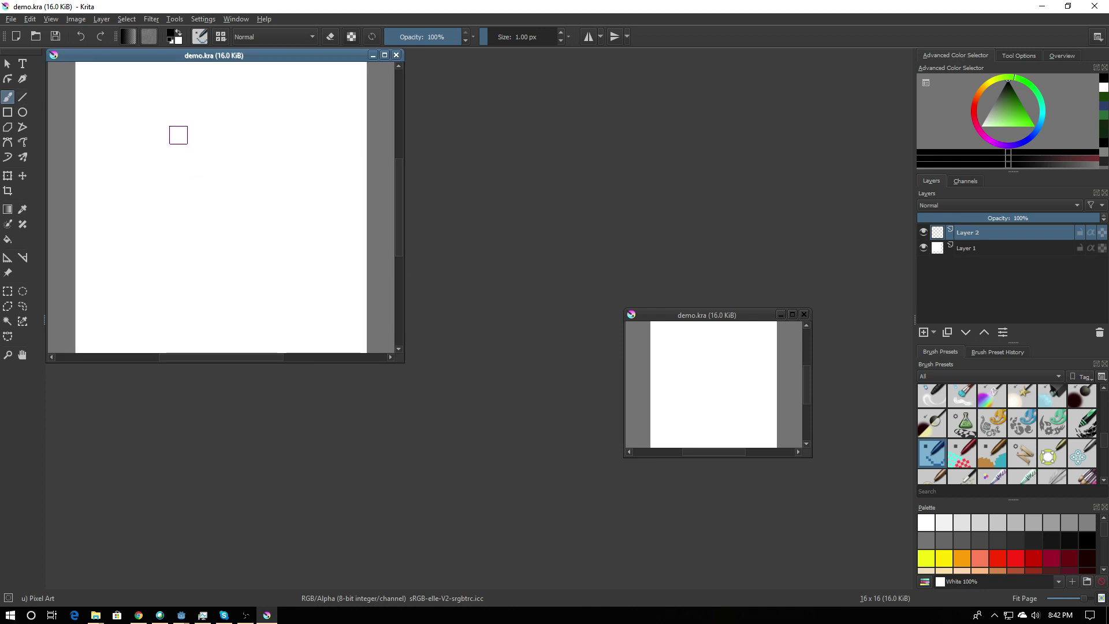
Paint and undo a black test scribble in the larger view, and move that view slightly away from the workspace corner.
mouse_move(178, 137)
left_mouse_down()
mouse_move(227, 248)
mouse_move(248, 199)
left_mouse_up()
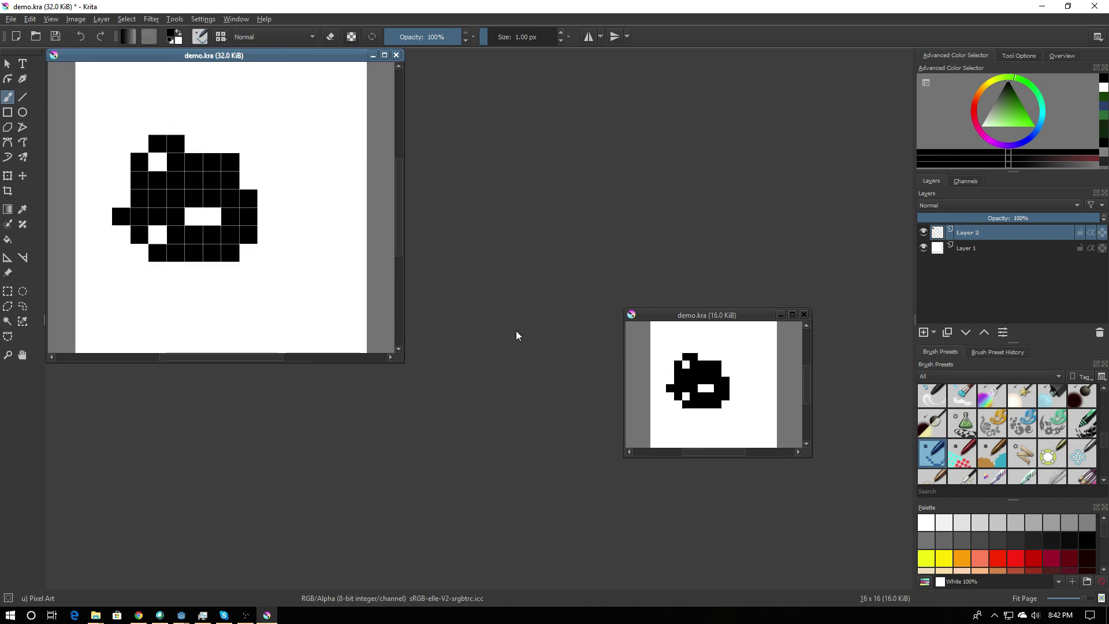
key("ctrl+z")
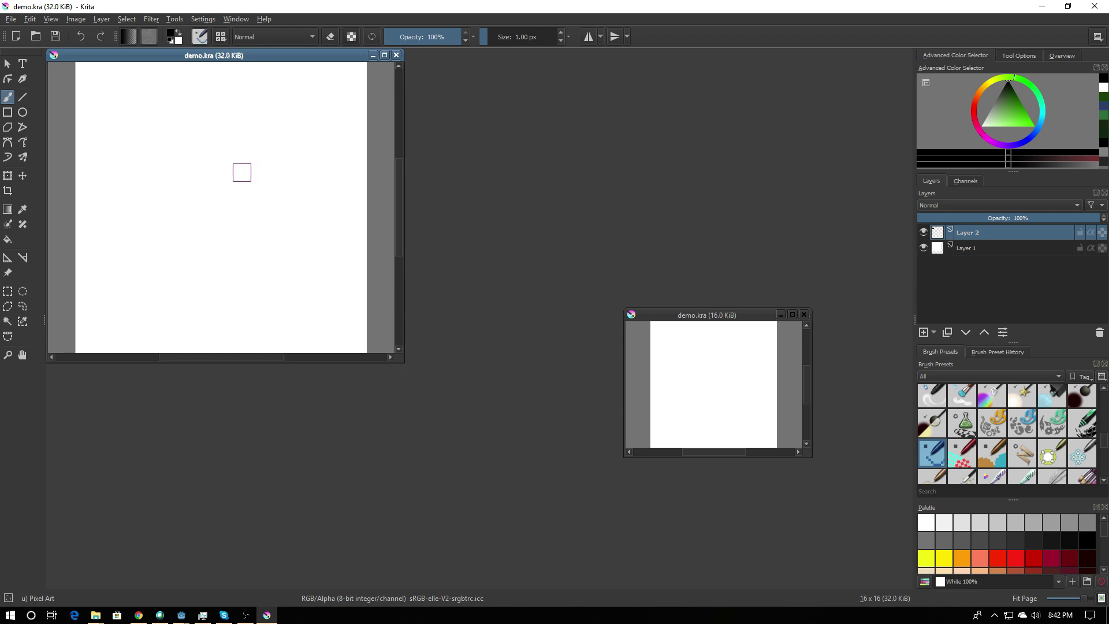
left_click_drag(236, 60, 289, 89)
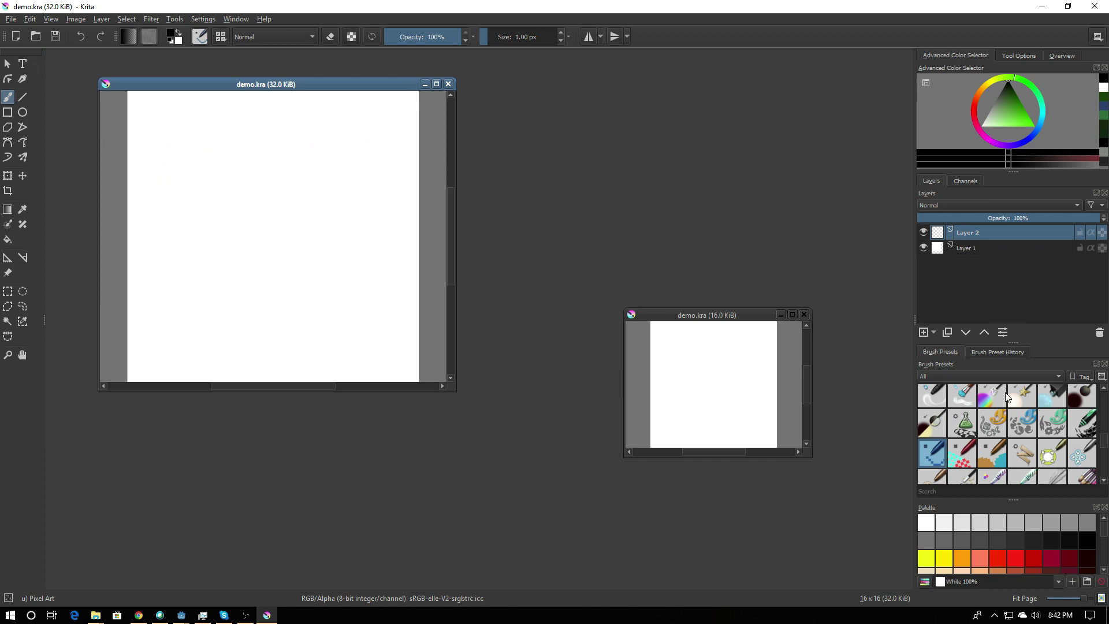
Filter the brush presets by "pixel" and select the blue Pixel Art brush preset.
left_click(943, 492)
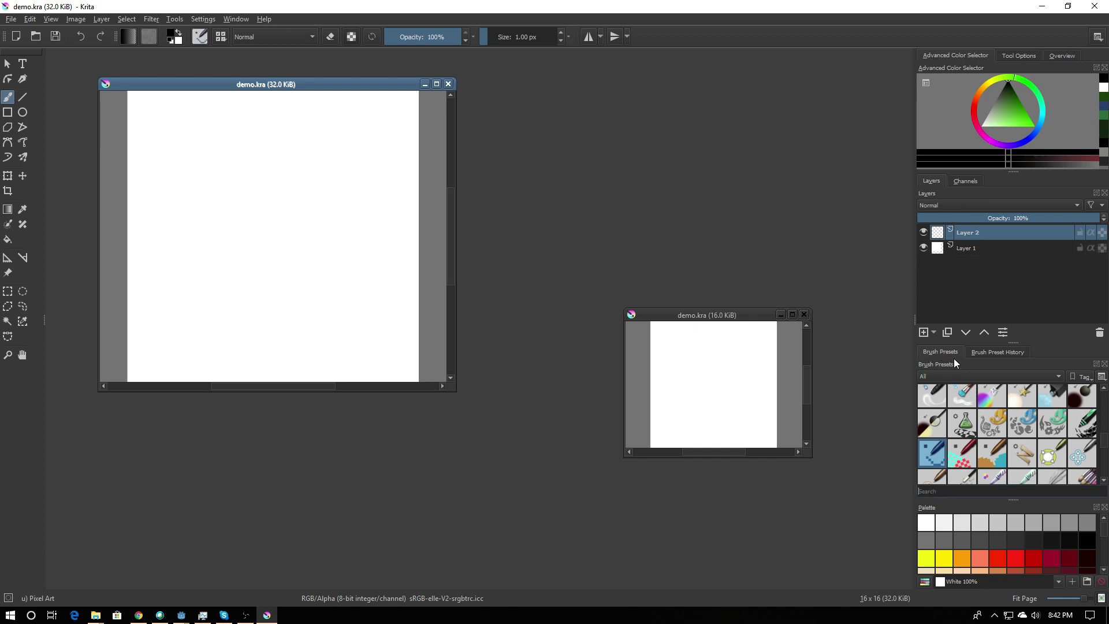
type("pixel")
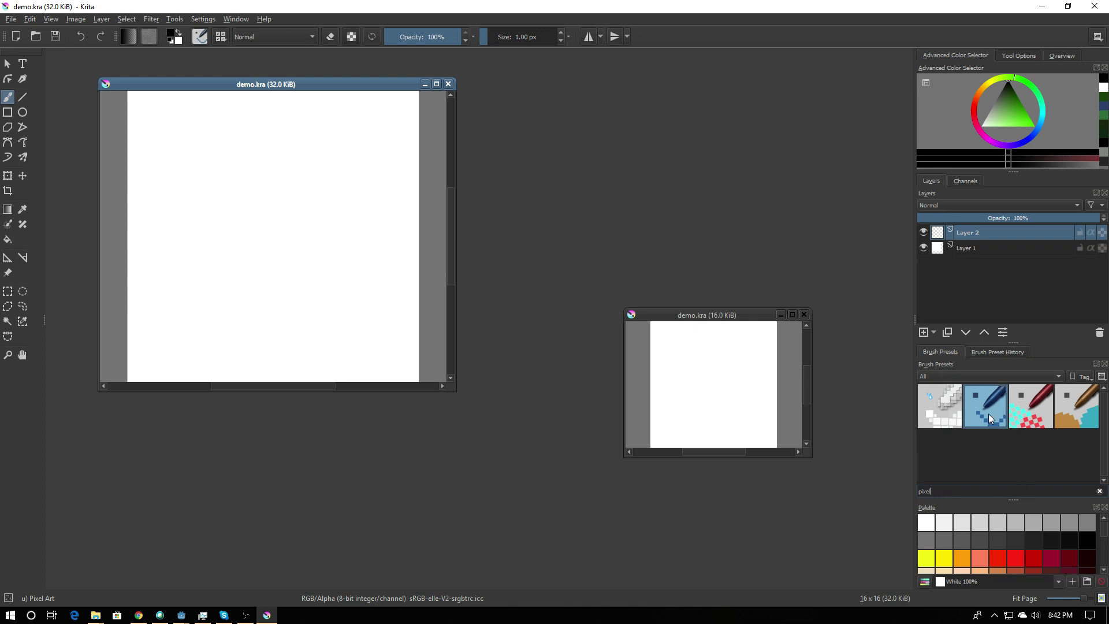
left_click(1035, 413)
left_click(989, 411)
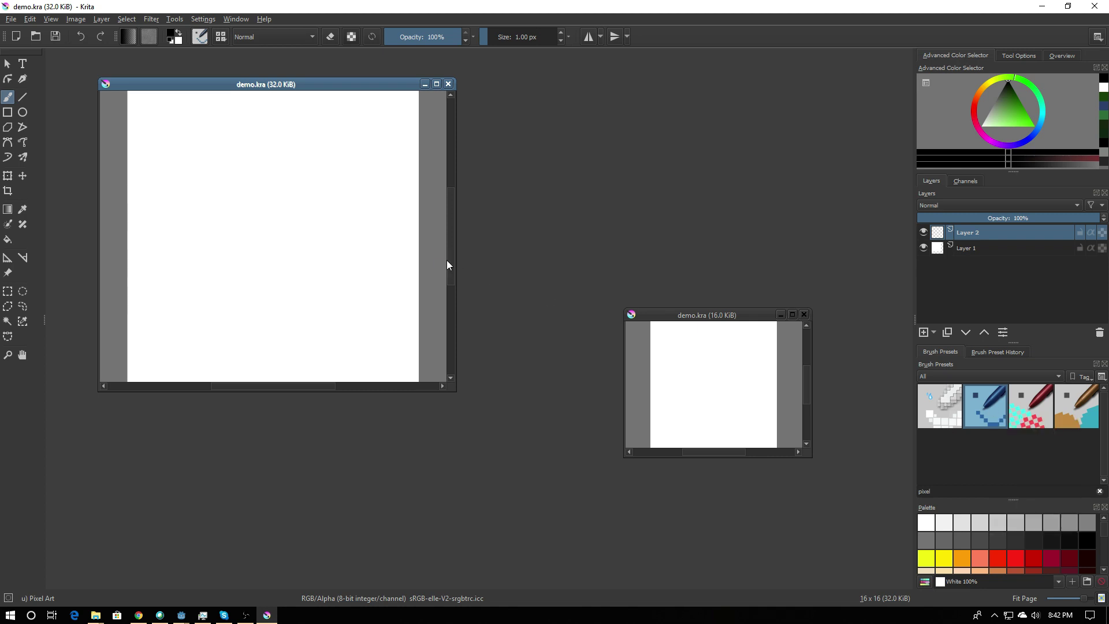
Paint six separate black single-pixel dots scattered around the middle of the larger view.
left_click(245, 173)
left_click(191, 208)
left_click(264, 244)
left_click(210, 245)
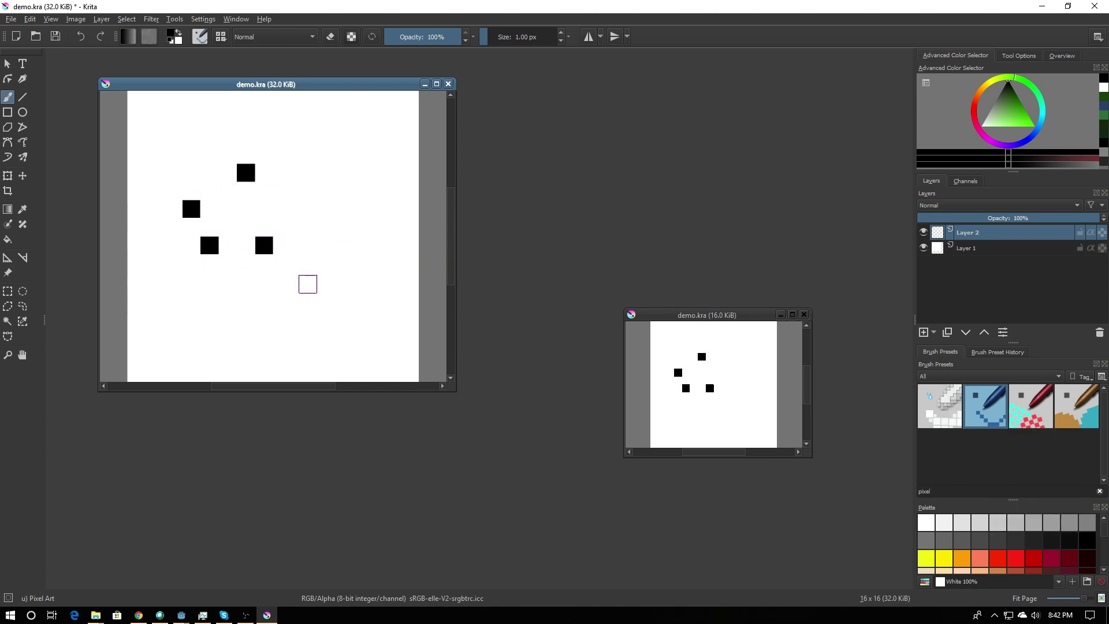
left_click(300, 282)
left_click(318, 190)
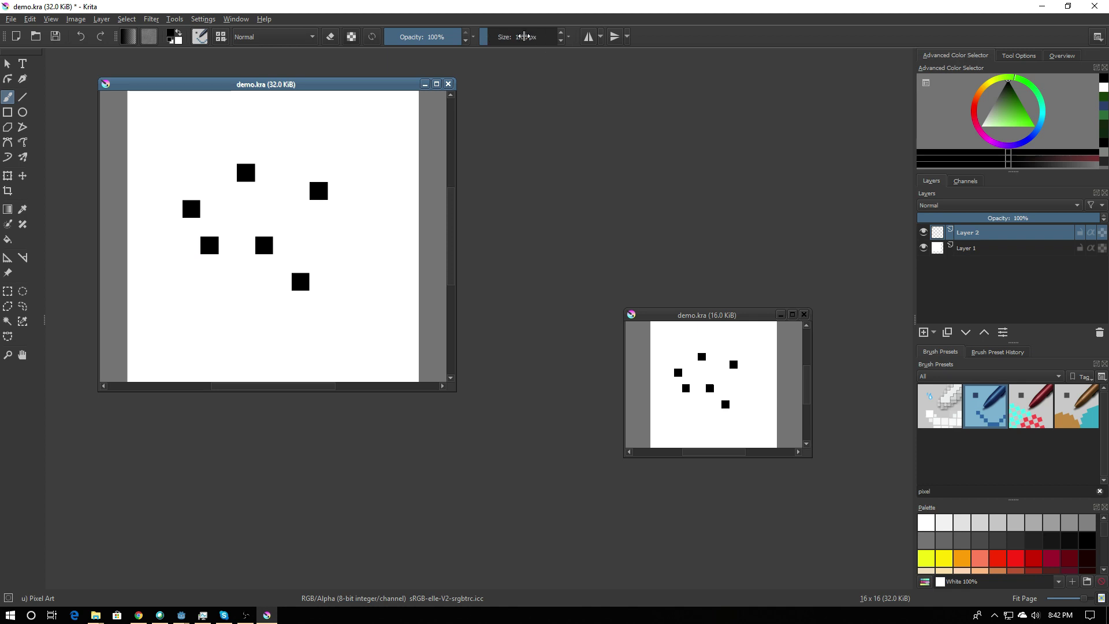
Try painting the canvas with a 201.71 px brush, reduce the size to 5.87 px, and undo the oversized dab.
left_click(524, 36)
left_click(310, 152)
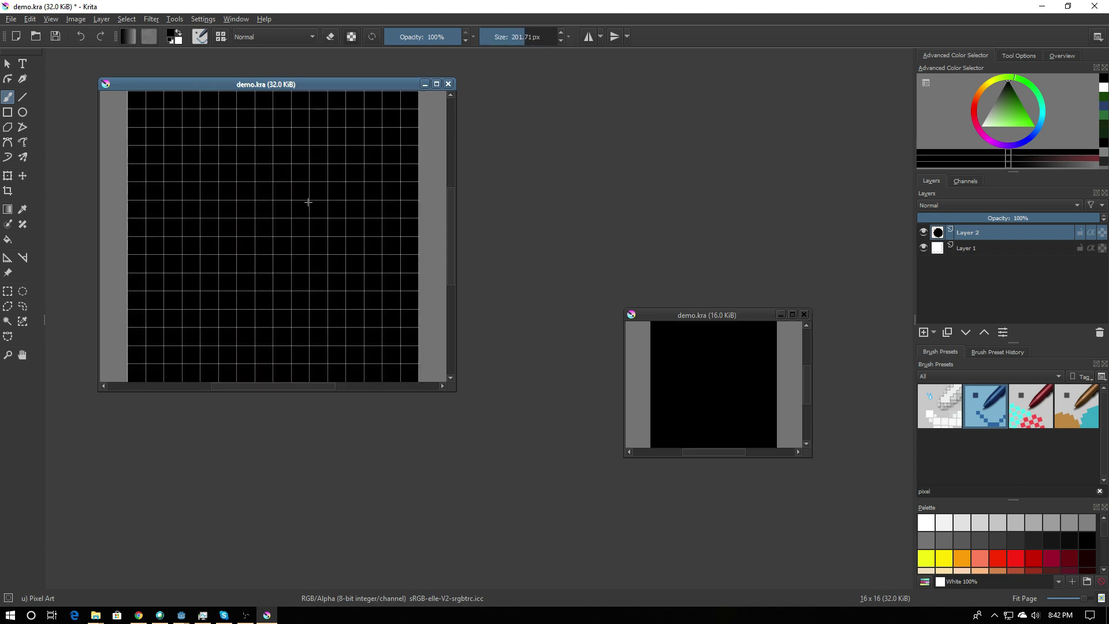
mouse_move(522, 40)
left_mouse_down()
mouse_move(469, 39)
mouse_move(494, 35)
left_mouse_up()
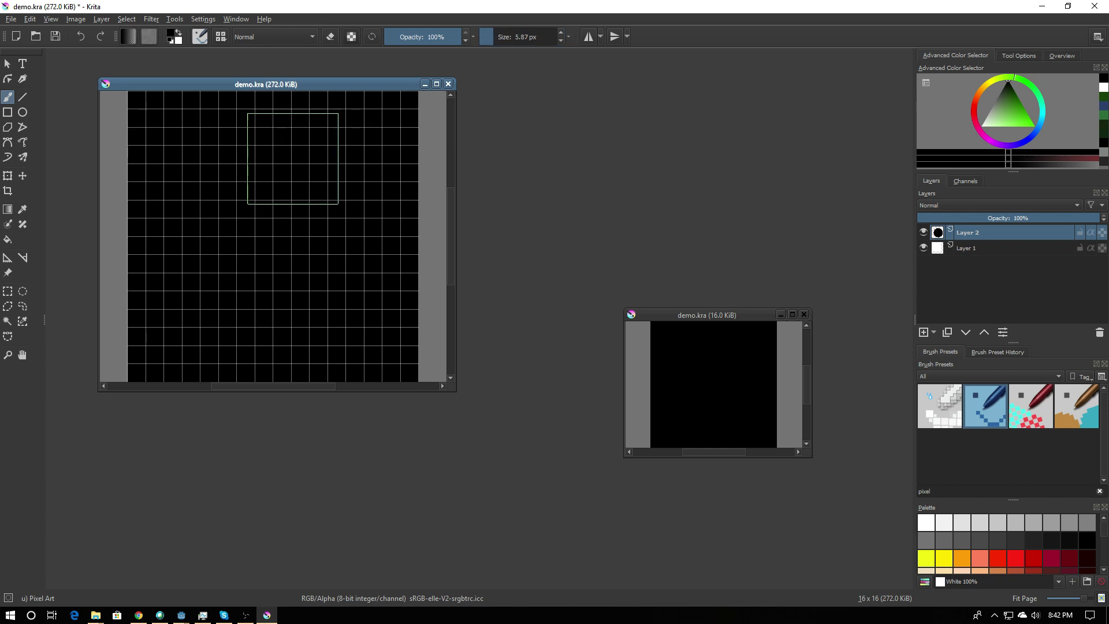
key("ctrl+z")
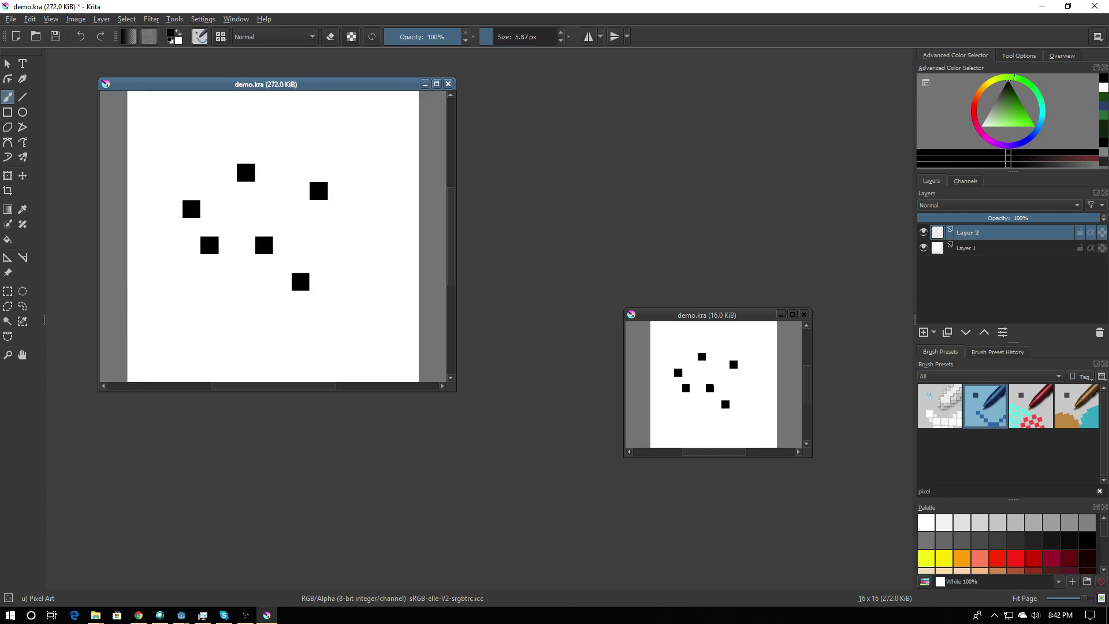
Set the brush size to 1 px.
left_click_drag(511, 36, 550, 36)
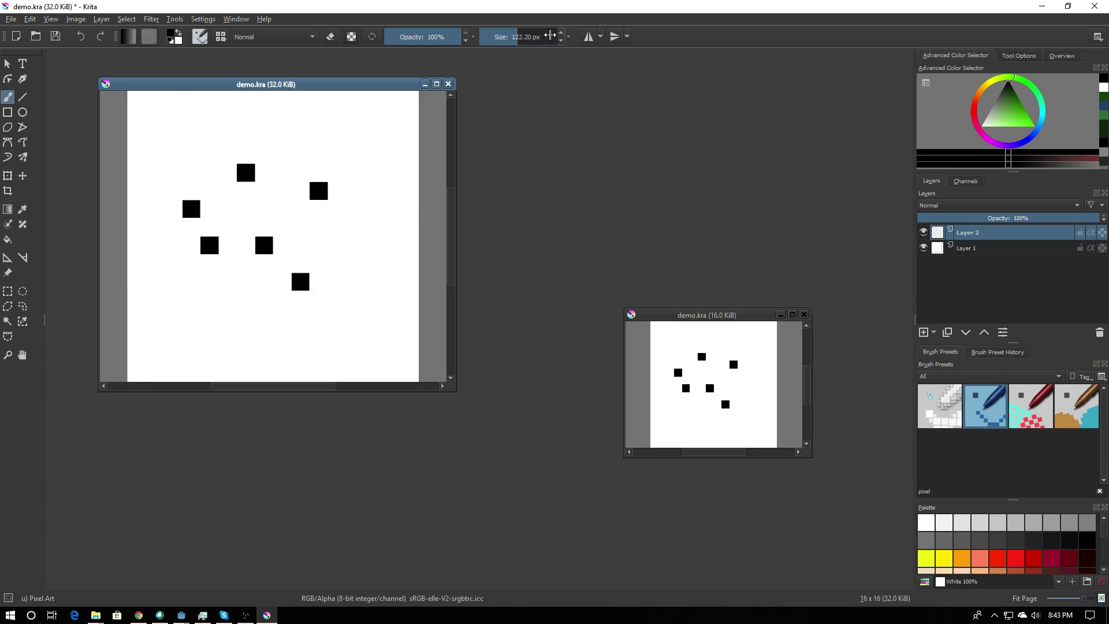
double_click(550, 35)
type("1")
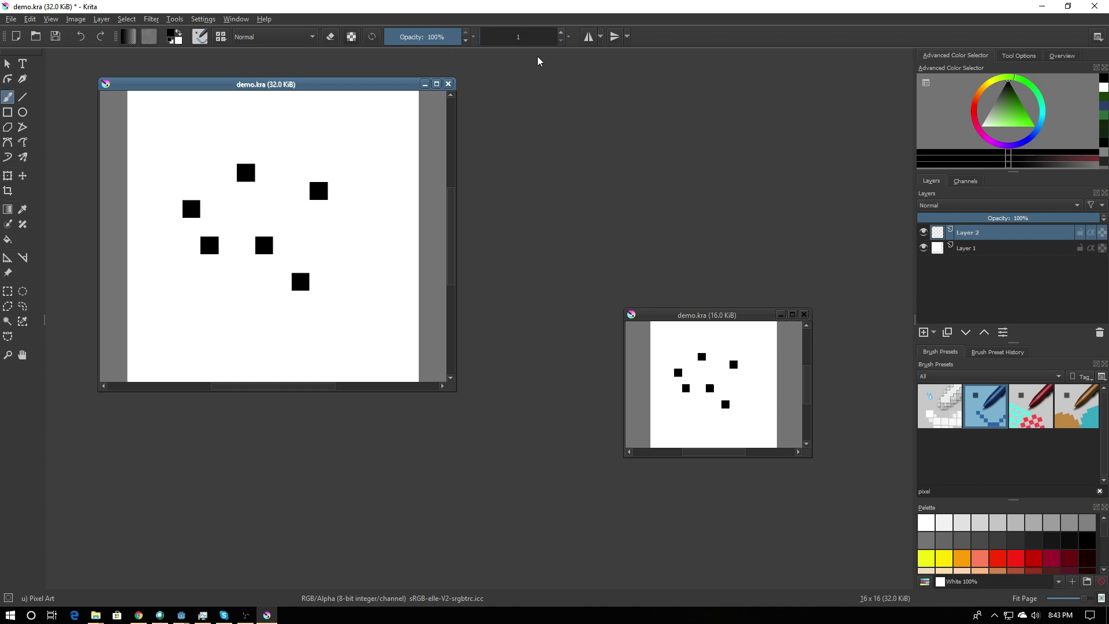
key("Return")
Undo the six painted test dots.
key("ctrl+z")
key("ctrl+z")
key("ctrl+z")
key("ctrl+z")
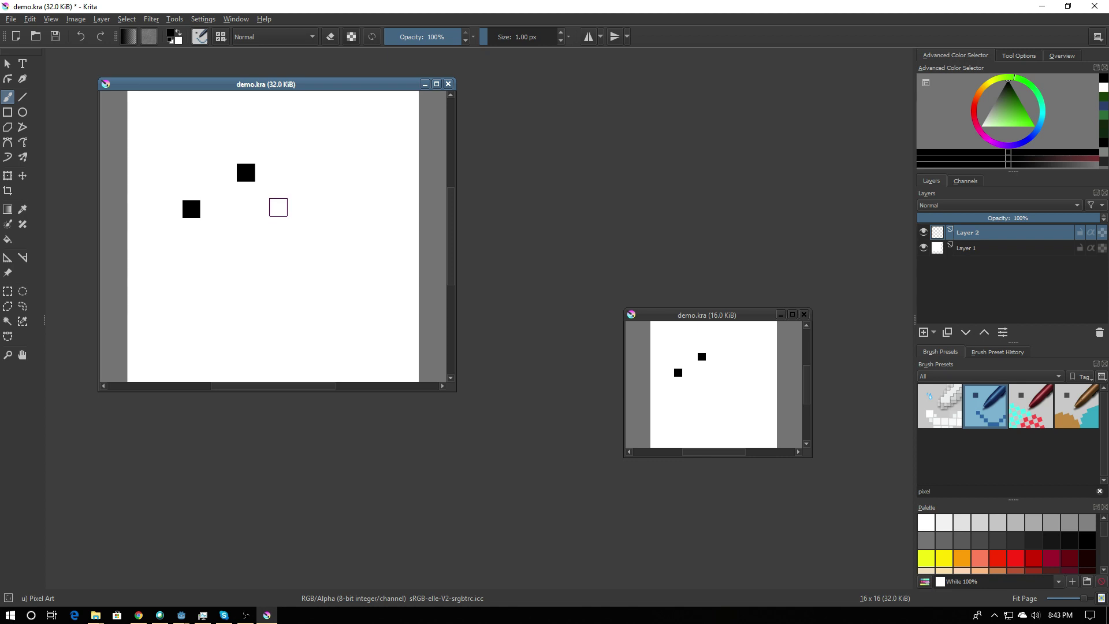
key("ctrl+z")
key("ctrl+z")
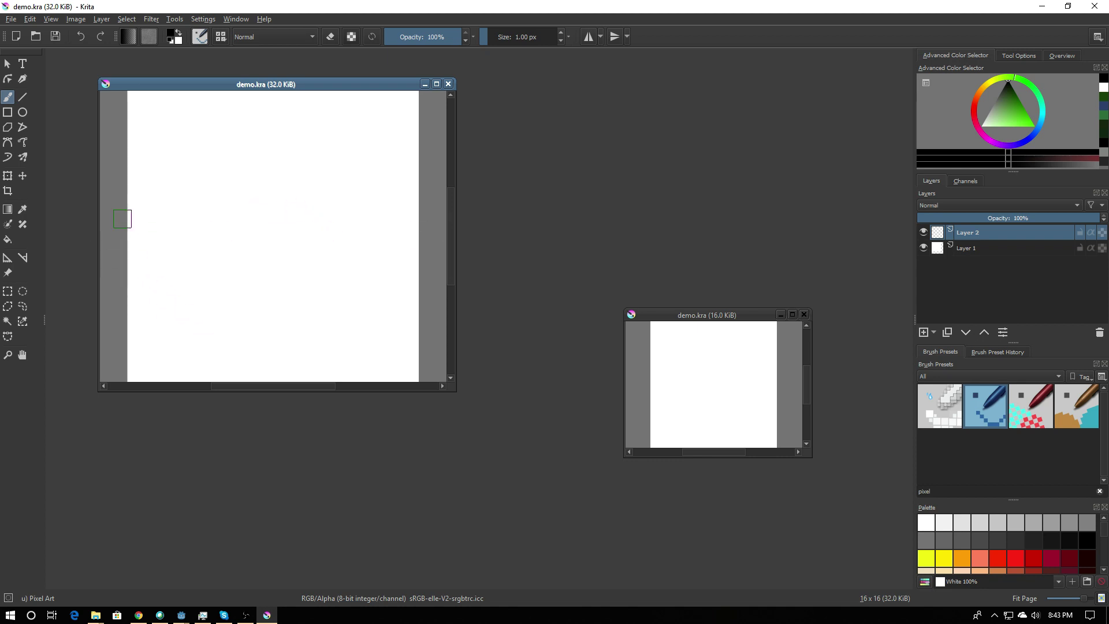
Try drawing horizontal one-pixel black lines across the canvas with the Line tool, undoing each one.
left_click(22, 97)
left_click_drag(150, 173, 364, 187)
key("ctrl+z")
left_click_drag(137, 169, 408, 171)
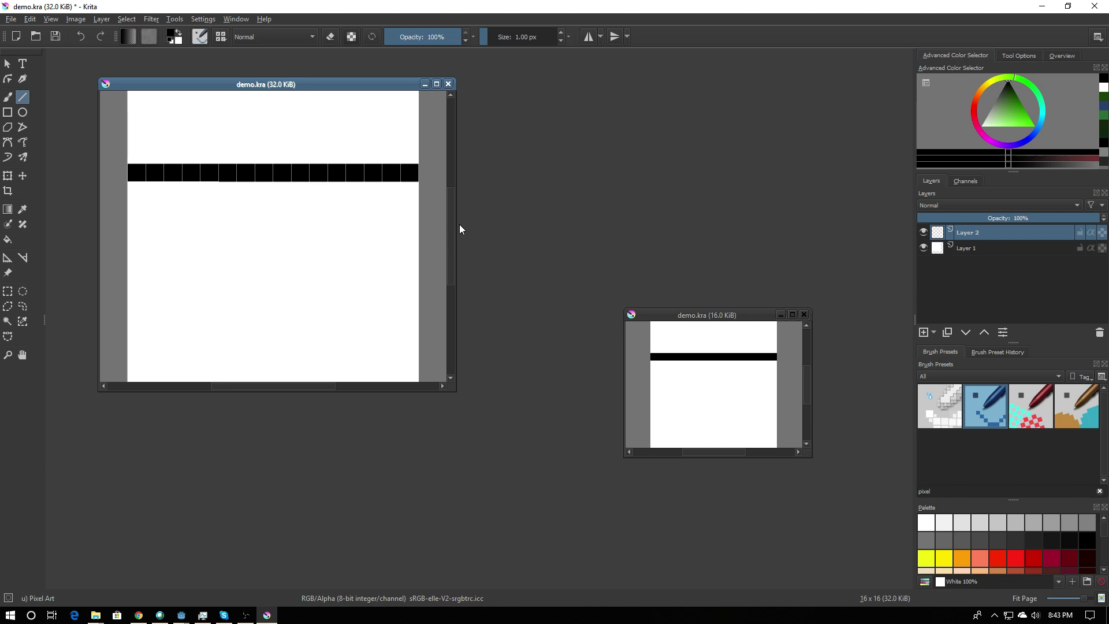
key("ctrl+z")
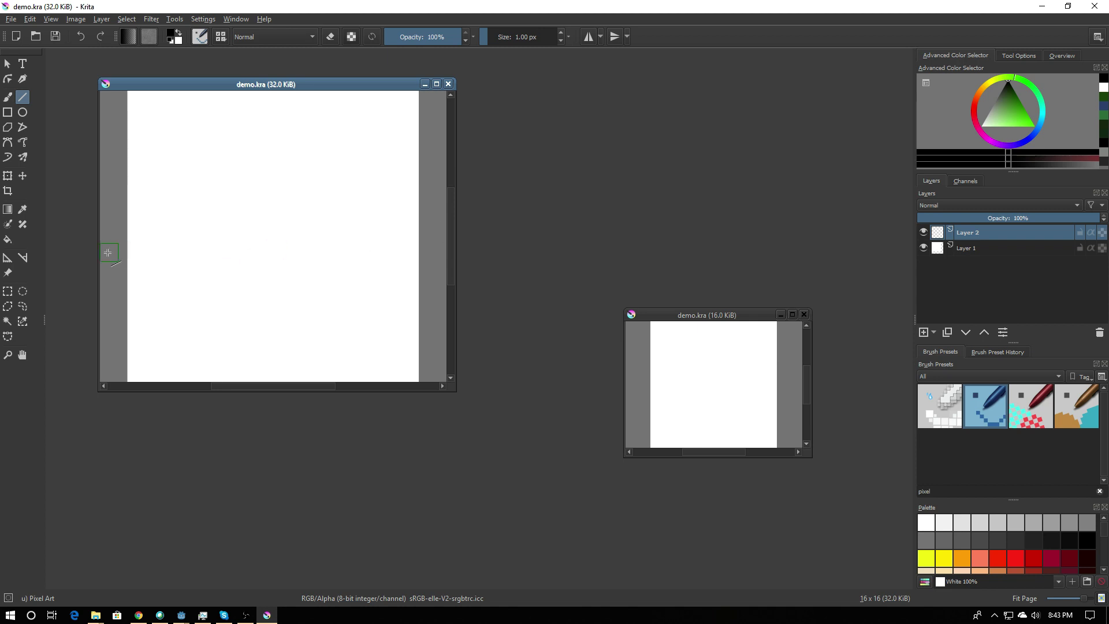
Paint a black C-shaped freehand stroke in the larger view's upper part and change the foreground colour to dark blue.
left_click(7, 97)
left_click(23, 211)
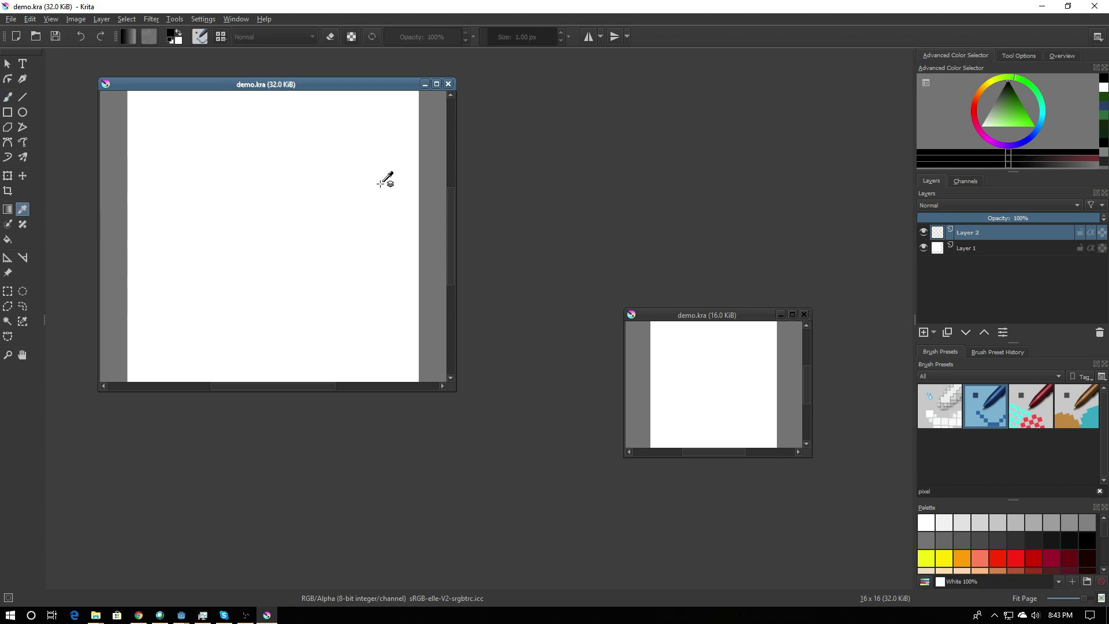
left_click(7, 96)
mouse_move(209, 118)
left_mouse_down()
mouse_move(182, 138)
mouse_move(262, 186)
left_mouse_up()
left_click(1104, 106)
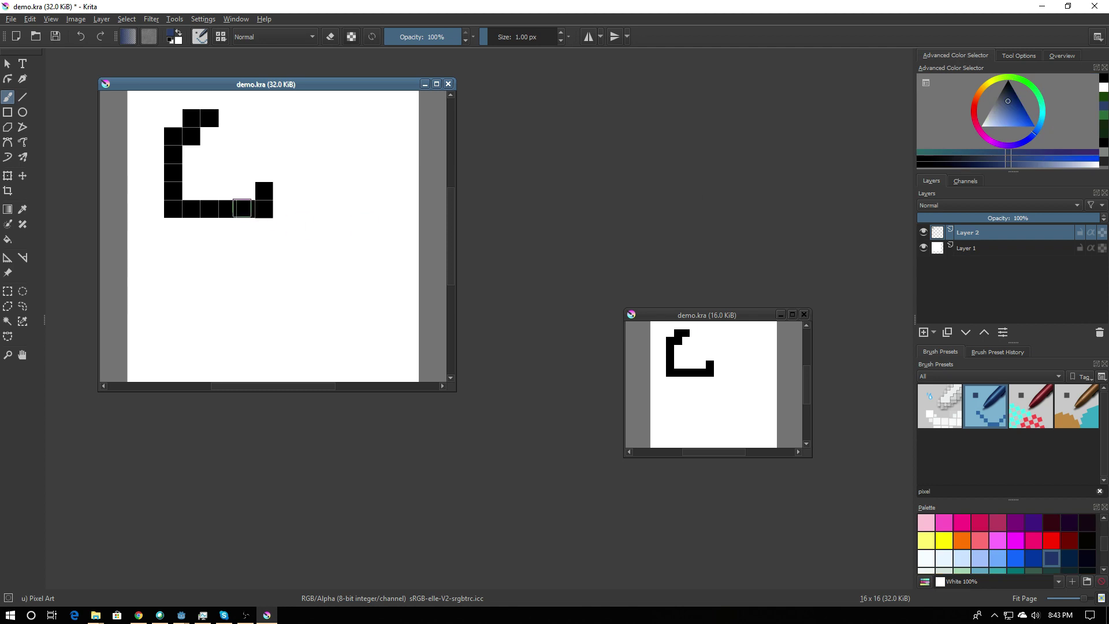
Paint two dark blue freehand strokes around the black stroke, and try a white stroke in the lower part of the canvas.
left_click_drag(264, 117, 320, 281)
left_click_drag(209, 263, 283, 336)
left_click(1101, 137)
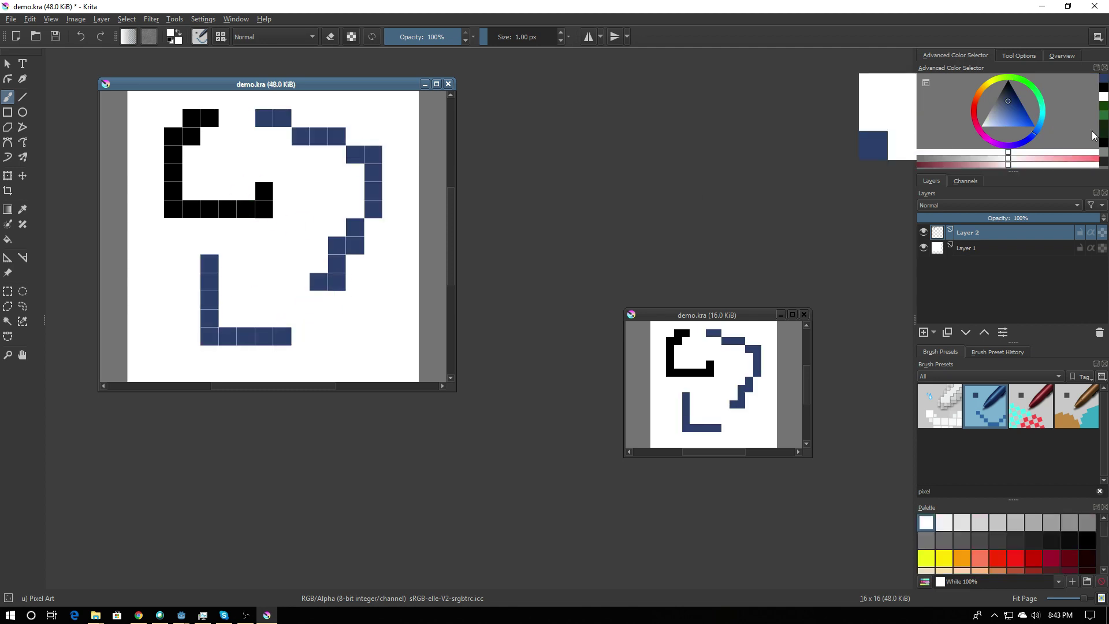
left_click_drag(267, 250, 363, 335)
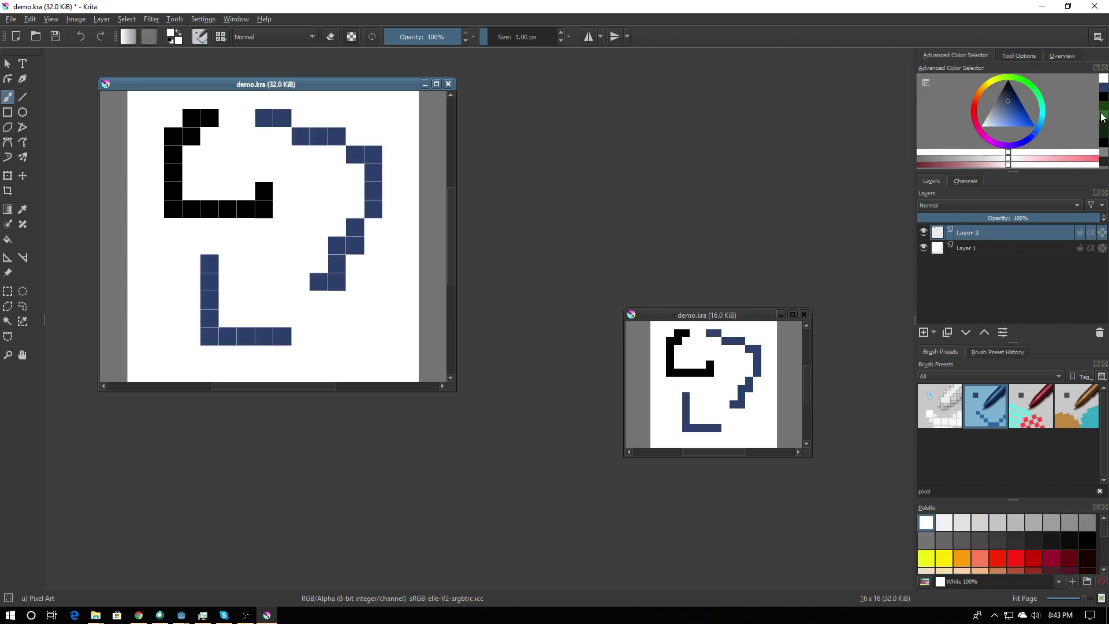
Reuse the dark green from the recent colours and paint two freehand strokes in the lower half of the canvas.
left_click(1102, 128)
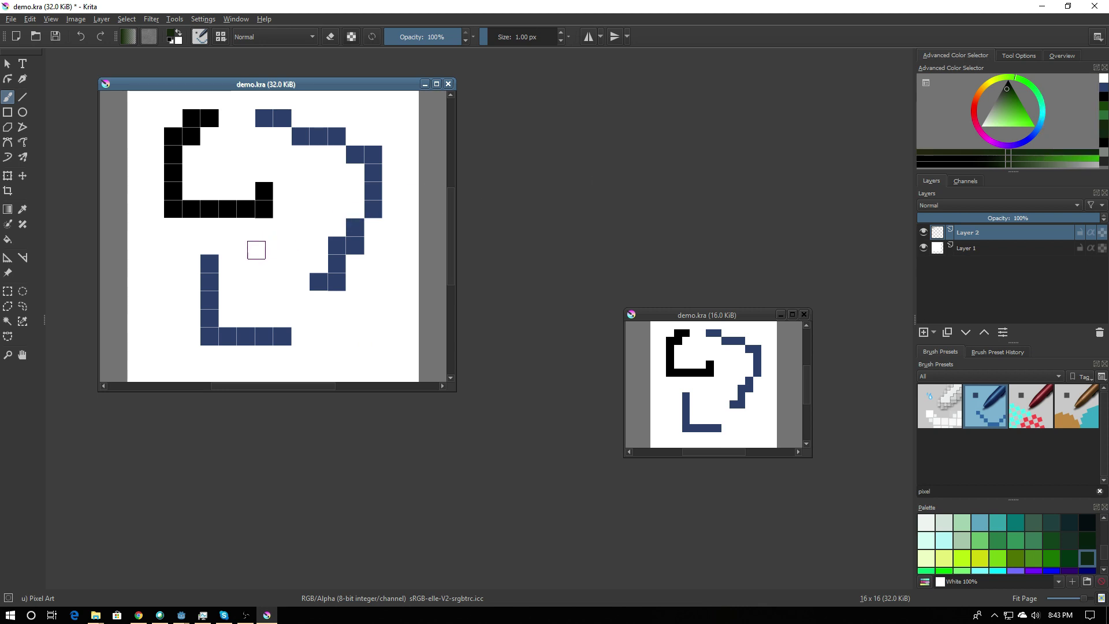
left_click_drag(261, 247, 337, 333)
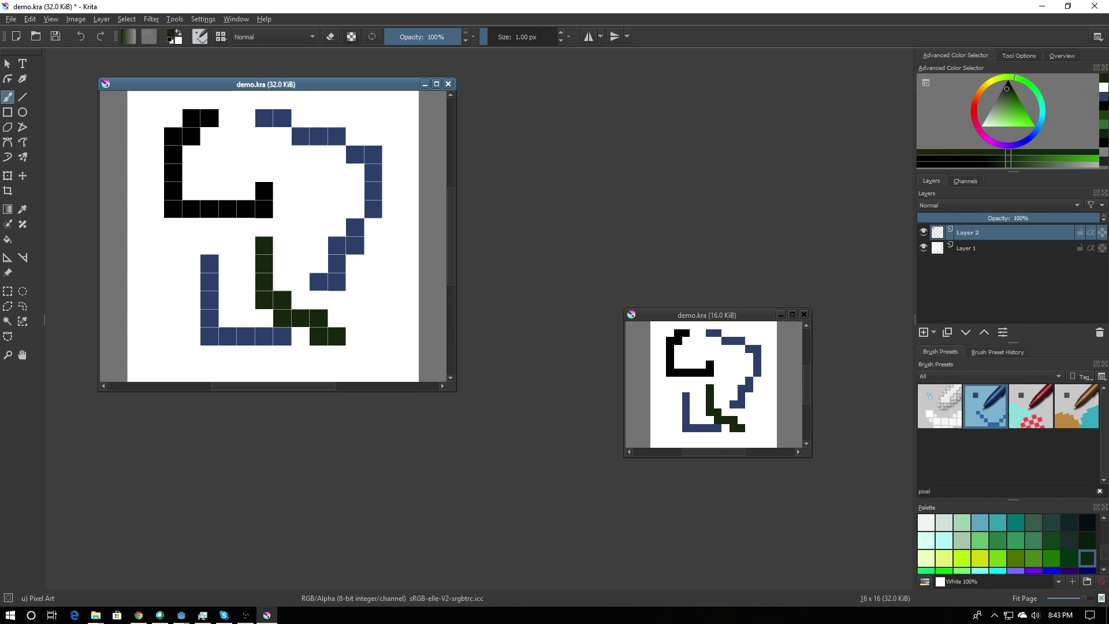
left_click_drag(373, 281, 373, 318)
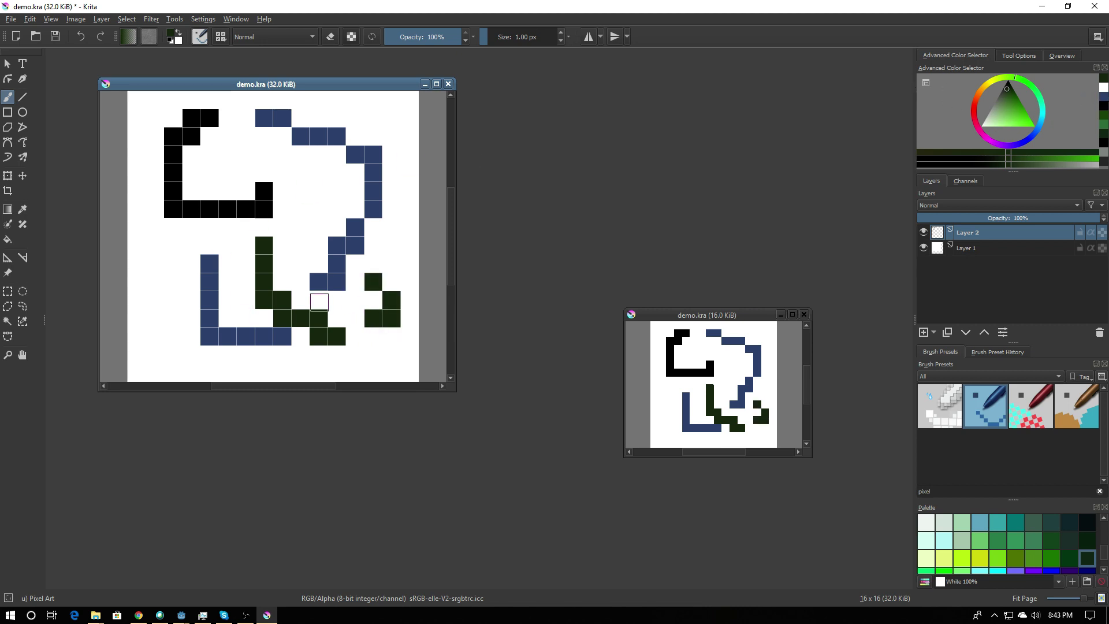
Sample dark blue from a painted pixel and add a blue Freehand Brush stroke in the upper part of the canvas.
left_click(23, 211)
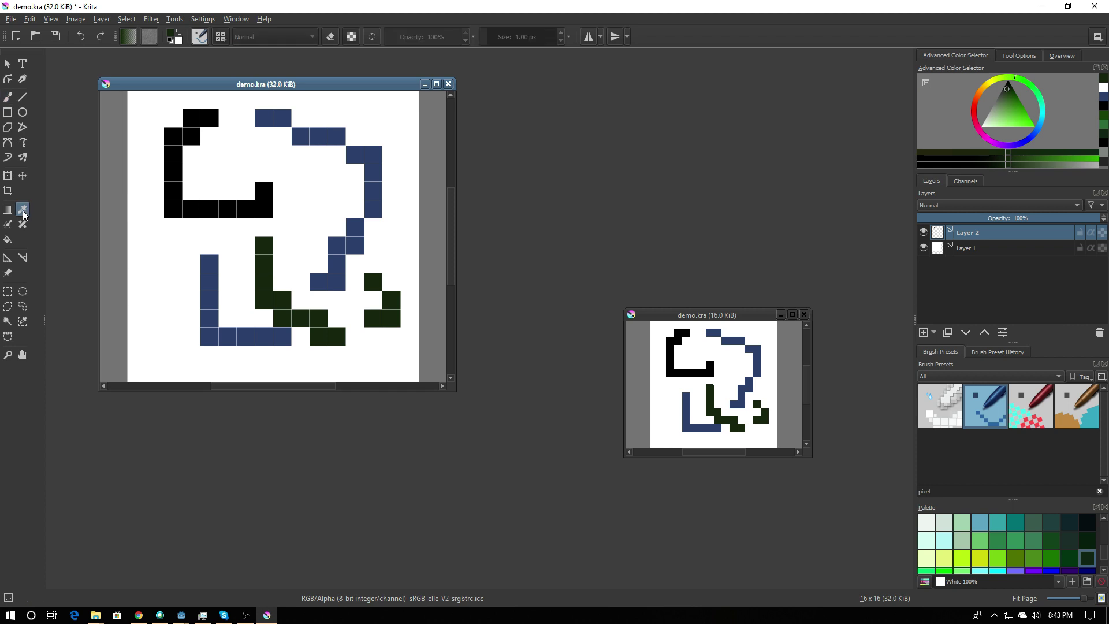
left_click(376, 182)
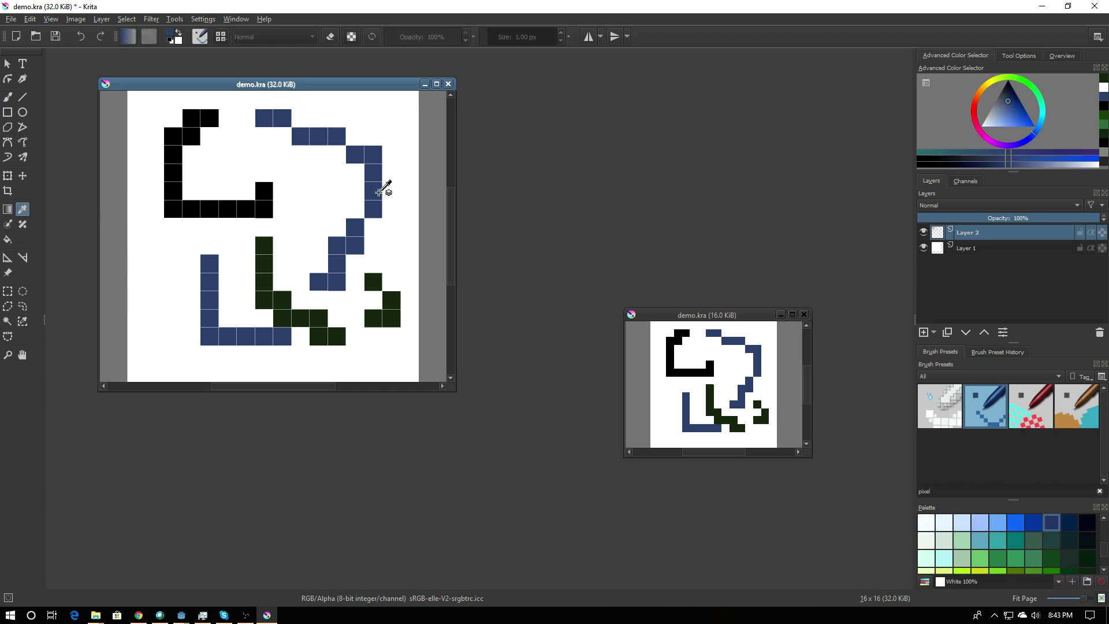
left_click(7, 96)
left_click_drag(228, 135, 300, 172)
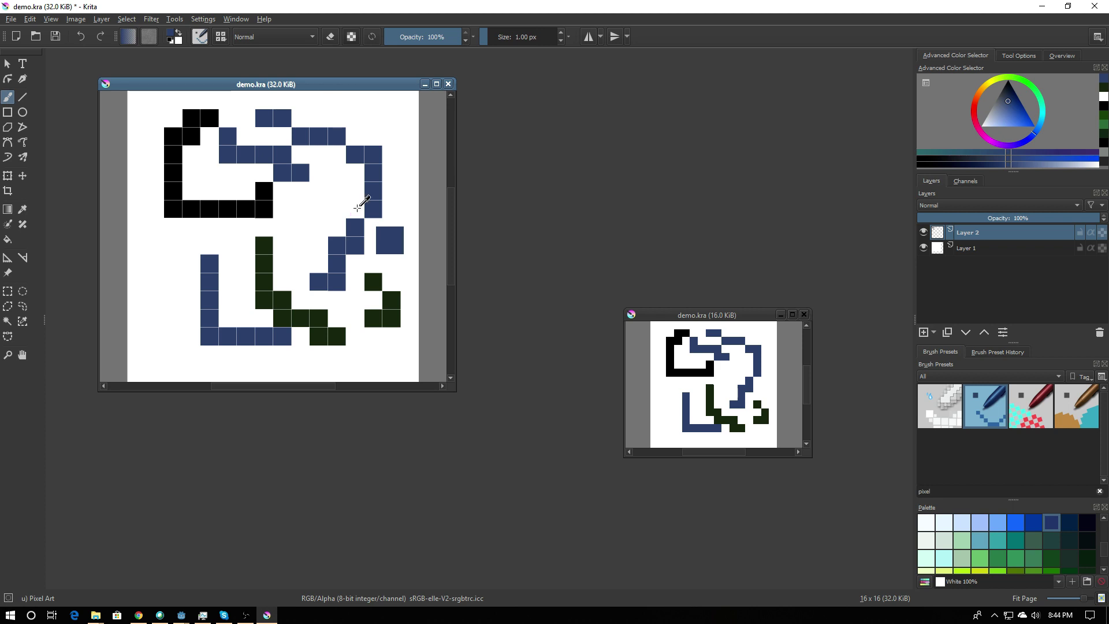
Undo all the painted black, blue and green strokes.
key("ctrl+z")
key("ctrl+z")
key("ctrl+z")
key("ctrl+z")
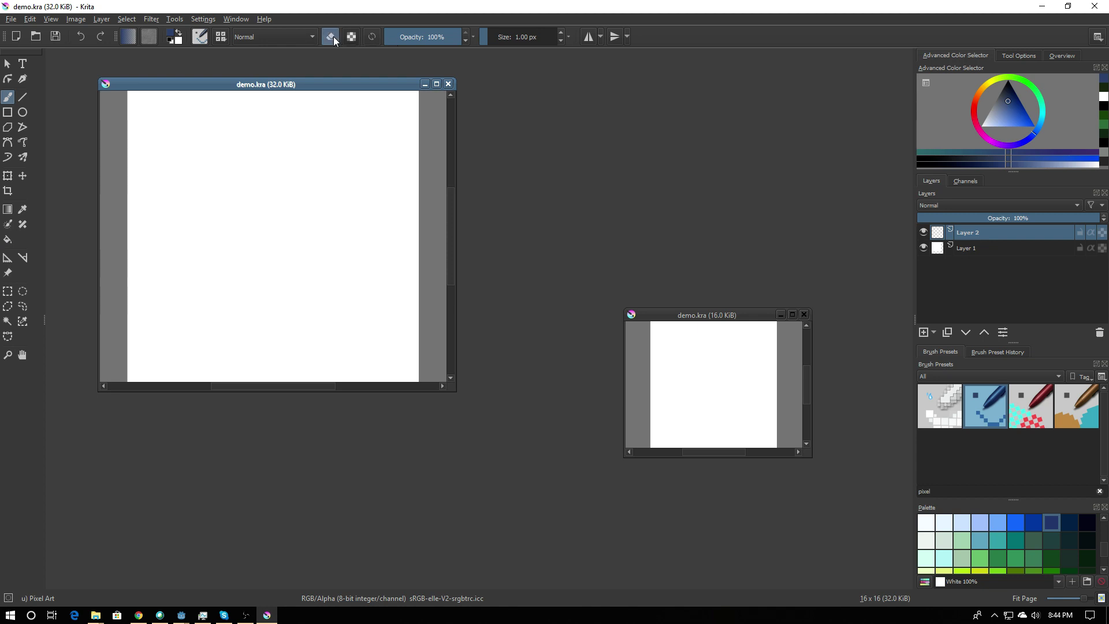
Paint a dark blue scribble, try erasing through it with eraser mode, and clear the layer.
key("e")
mouse_move(272, 154)
left_mouse_down()
mouse_move(205, 204)
mouse_move(271, 246)
left_mouse_up()
key("e")
key("ctrl+z")
key("e")
mouse_move(276, 180)
left_mouse_down()
mouse_move(245, 269)
mouse_move(266, 227)
mouse_move(239, 183)
left_mouse_up()
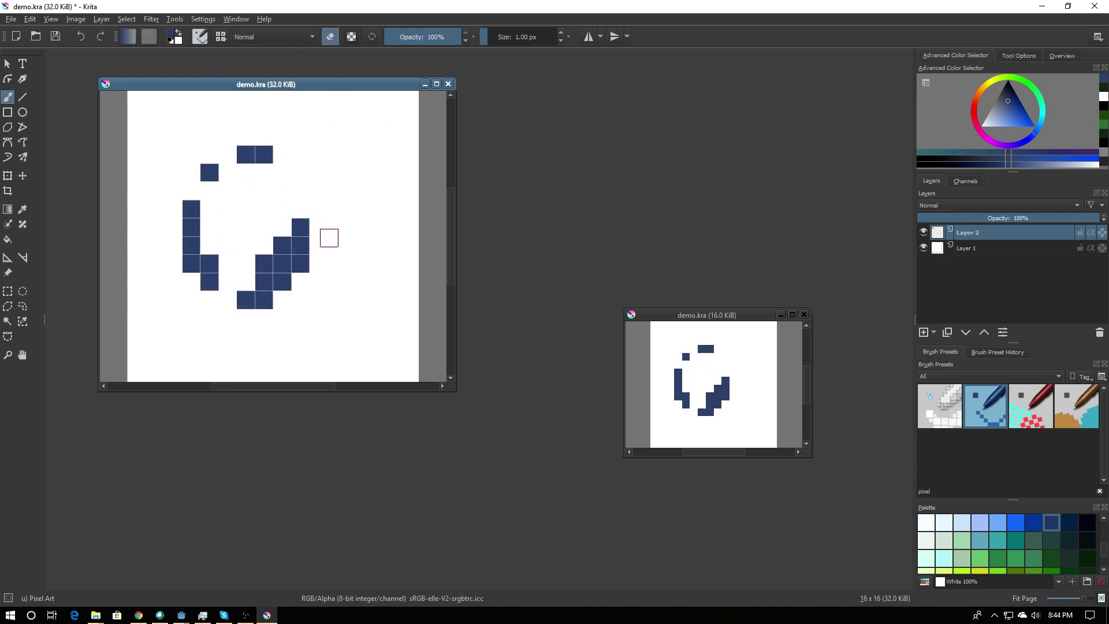
key("ctrl+z")
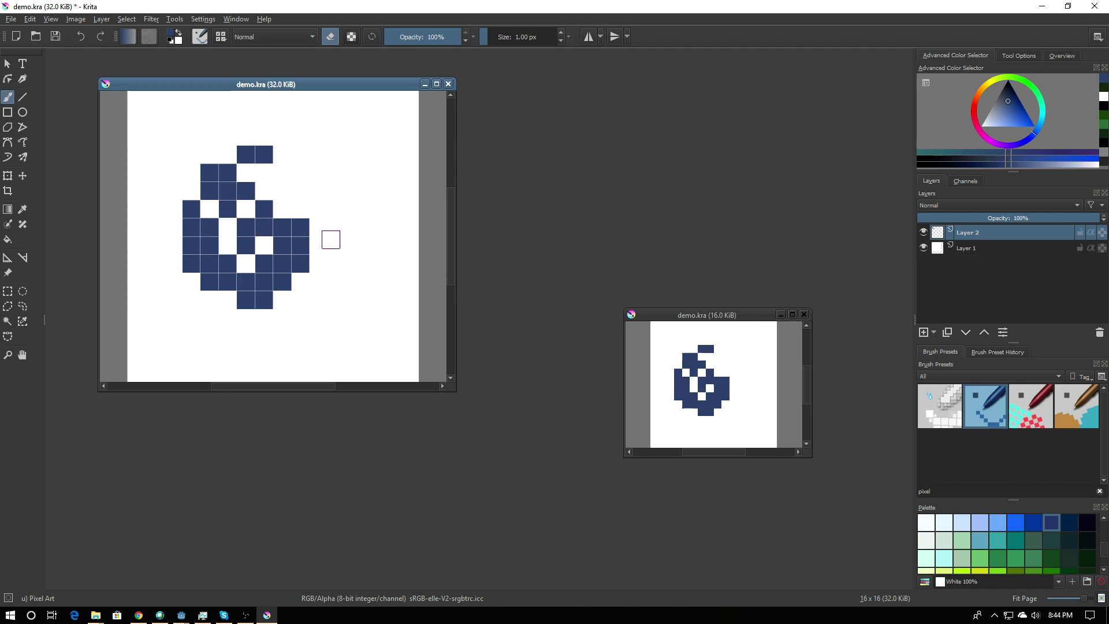
key("Delete")
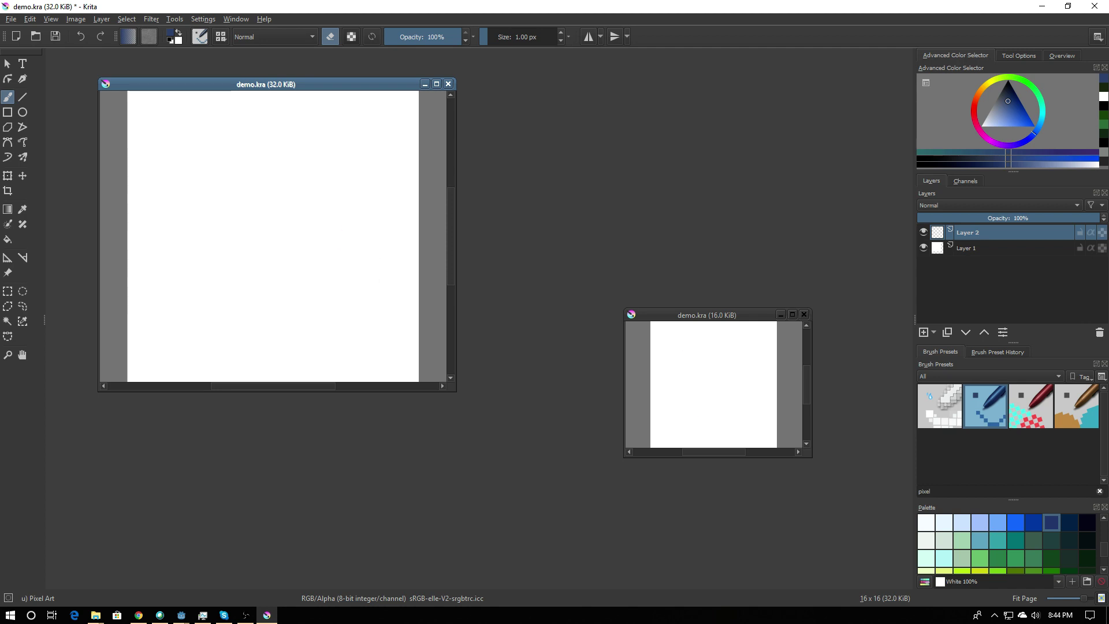
Turn on horizontal mirroring with eraser mode off, try two mirrored blue strokes, and undo them.
left_click(590, 39)
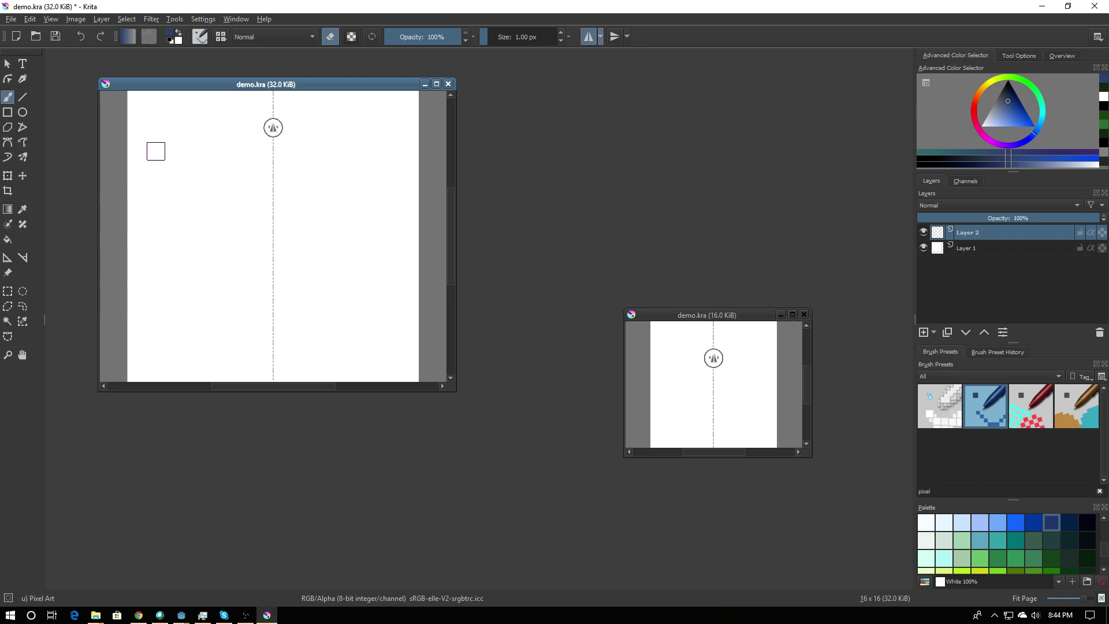
mouse_move(208, 135)
left_mouse_down()
mouse_move(165, 240)
mouse_move(208, 245)
left_mouse_up()
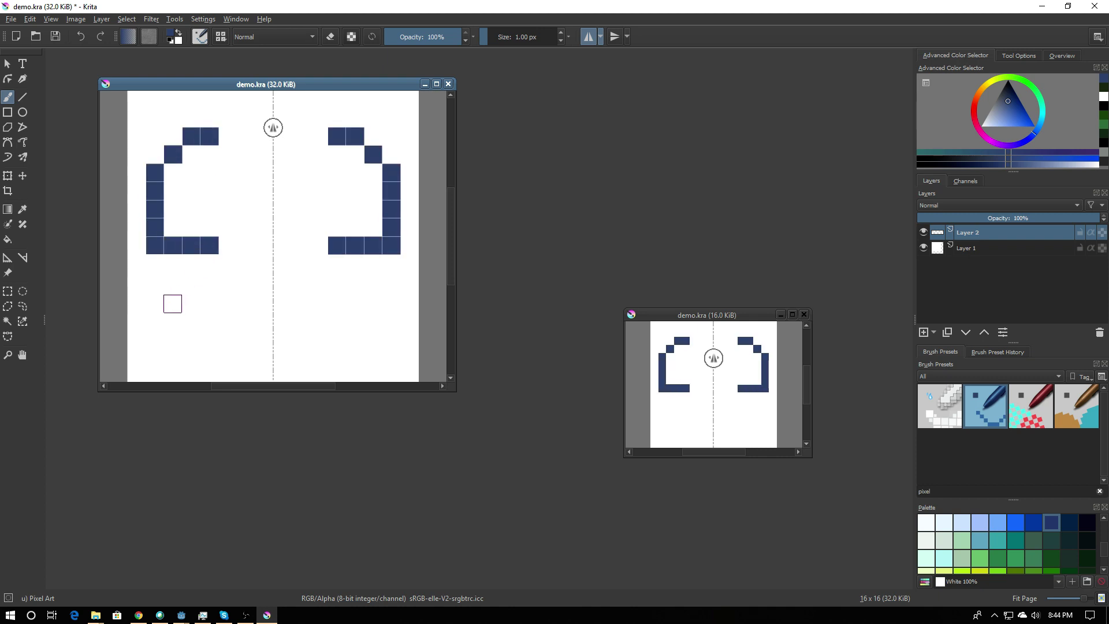
left_click_drag(155, 300, 211, 346)
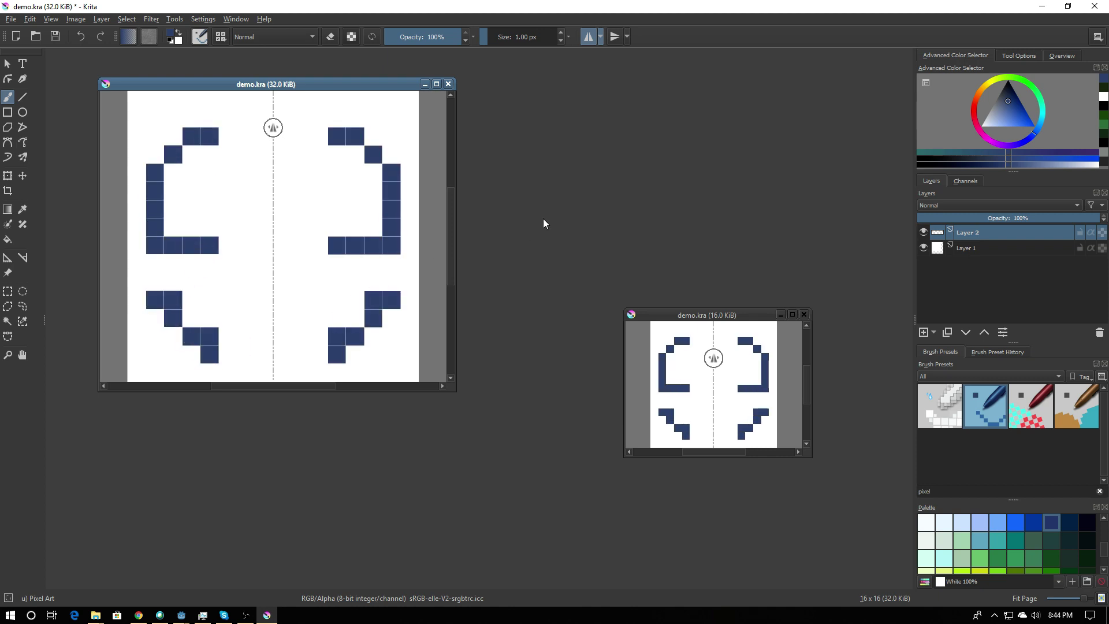
key("ctrl+z")
key("ctrl+z")
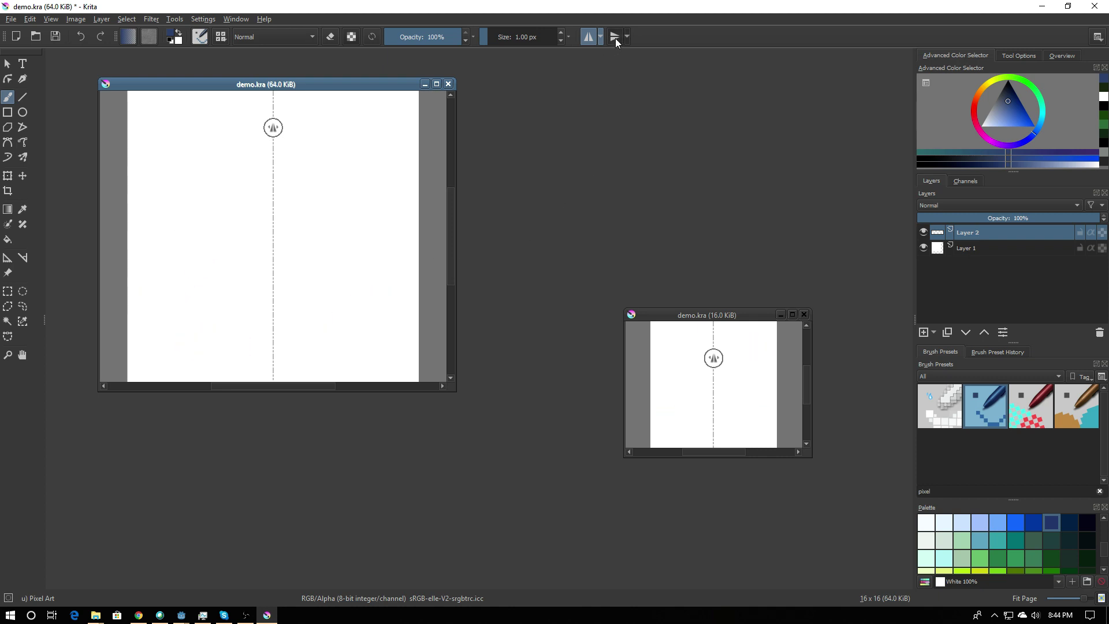
Switch to vertical mirroring only, try a mirrored stroke across the canvas, and undo it.
left_click(615, 38)
left_click(585, 38)
mouse_move(221, 177)
left_mouse_down()
mouse_move(223, 290)
mouse_move(300, 297)
mouse_move(349, 327)
mouse_move(382, 264)
left_mouse_up()
key("ctrl+z")
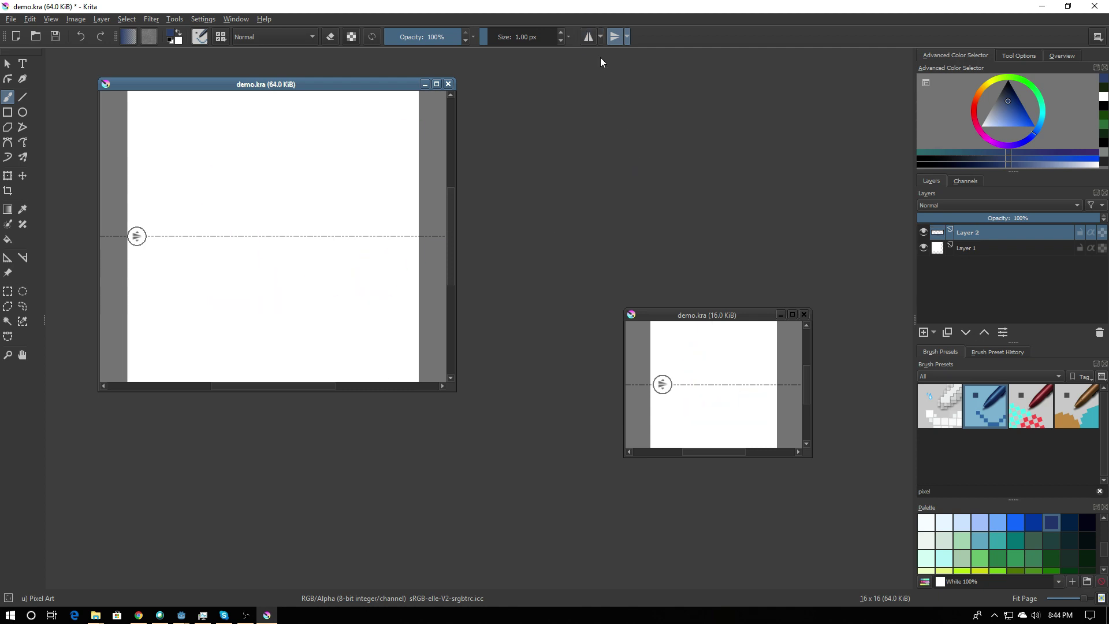
Combine horizontal and vertical mirroring, try a stroke, shift the vertical mirror axis slightly, and undo the painting.
left_click(589, 38)
mouse_move(291, 154)
left_mouse_down()
mouse_move(344, 188)
mouse_move(319, 216)
mouse_move(363, 237)
left_mouse_up()
mouse_move(273, 126)
left_mouse_down()
mouse_move(346, 149)
mouse_move(264, 183)
mouse_move(272, 112)
mouse_move(268, 132)
left_mouse_up()
key("ctrl+z")
key("ctrl+z")
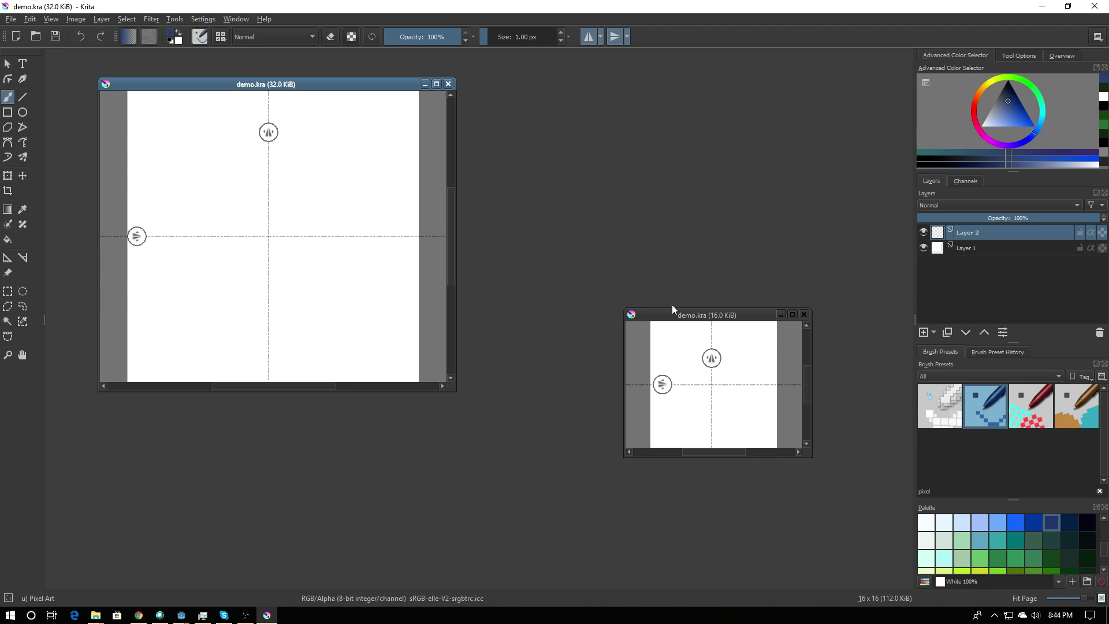
Reposition and enlarge the smaller view, and turn off both horizontal and vertical mirroring.
left_click_drag(702, 321, 657, 304)
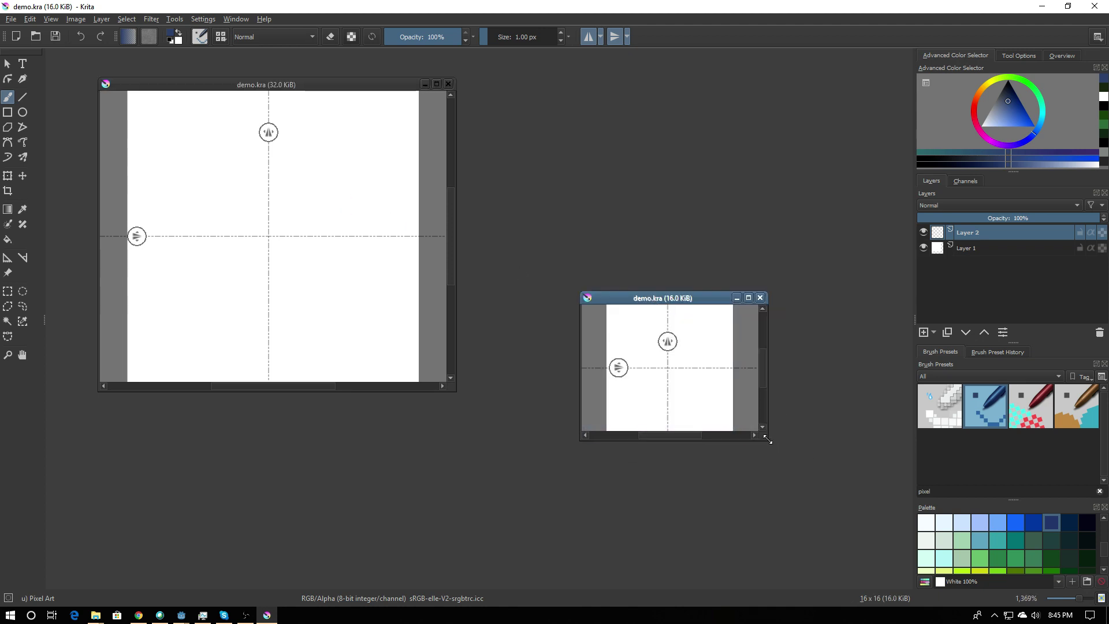
left_click_drag(767, 440, 826, 492)
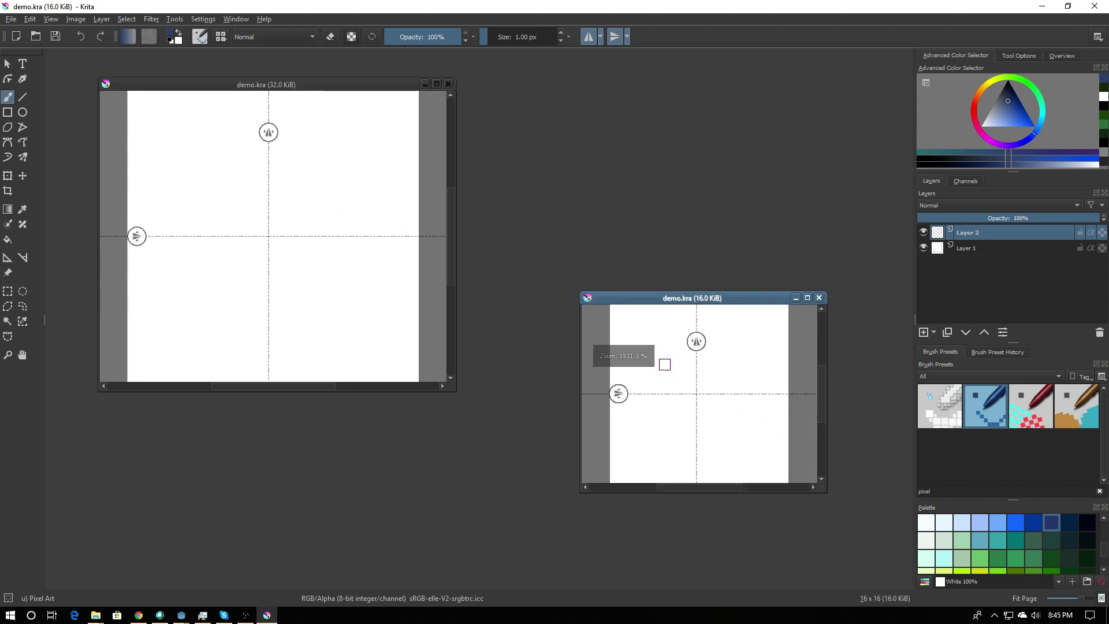
left_click_drag(675, 300, 674, 299)
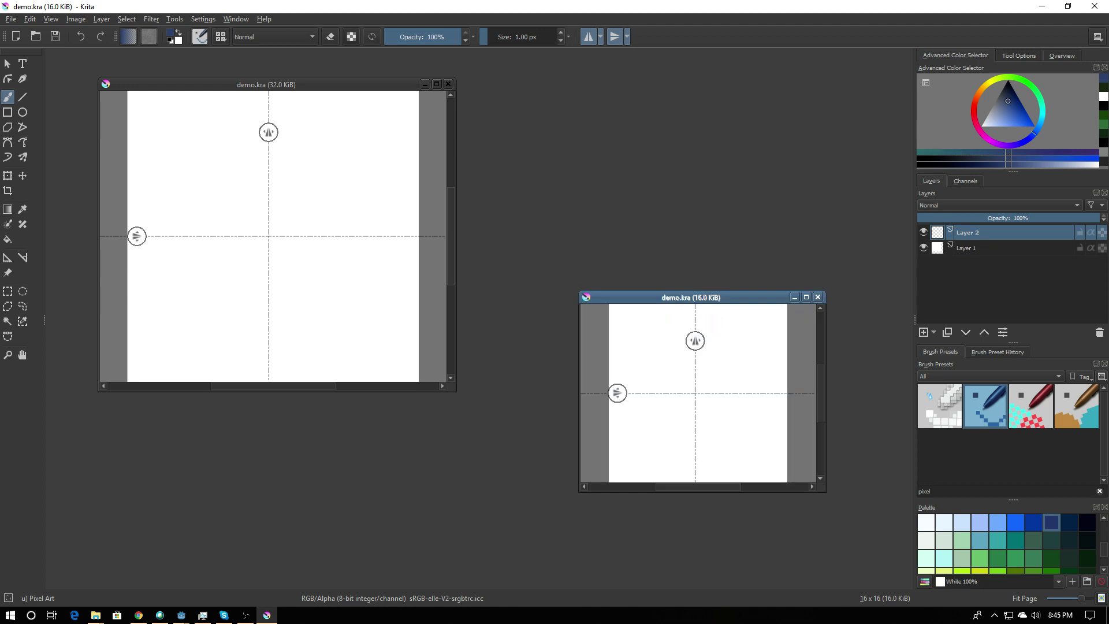
left_click(588, 36)
left_click(614, 36)
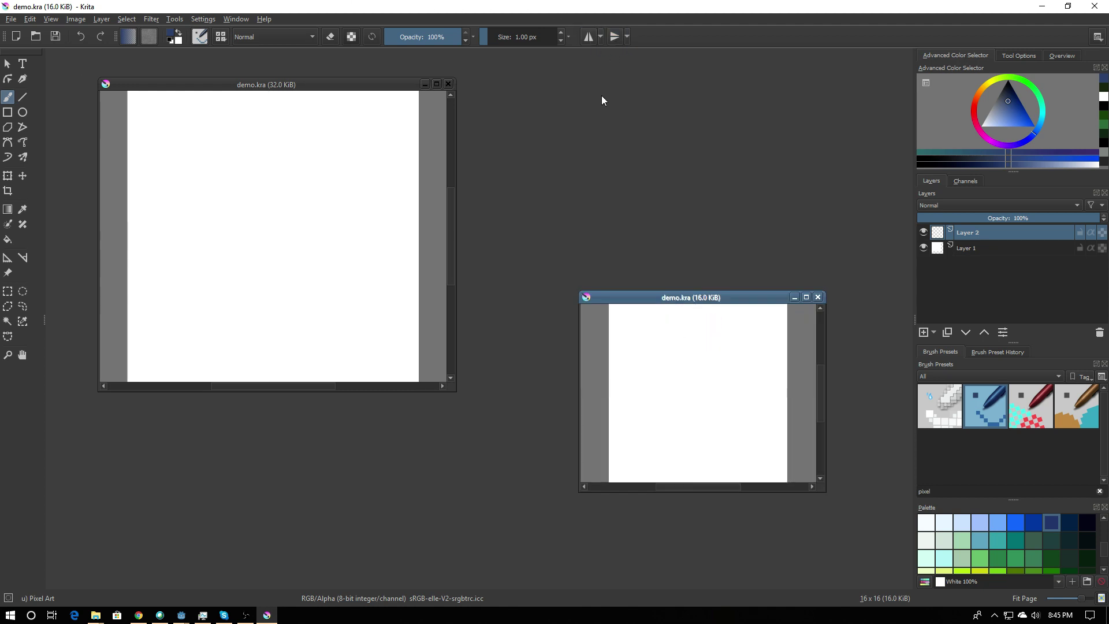
Choose the recent dark green and paint a full-width horizontal line along the sixth pixel row with the Freehand Brush in the larger view.
left_click(23, 97)
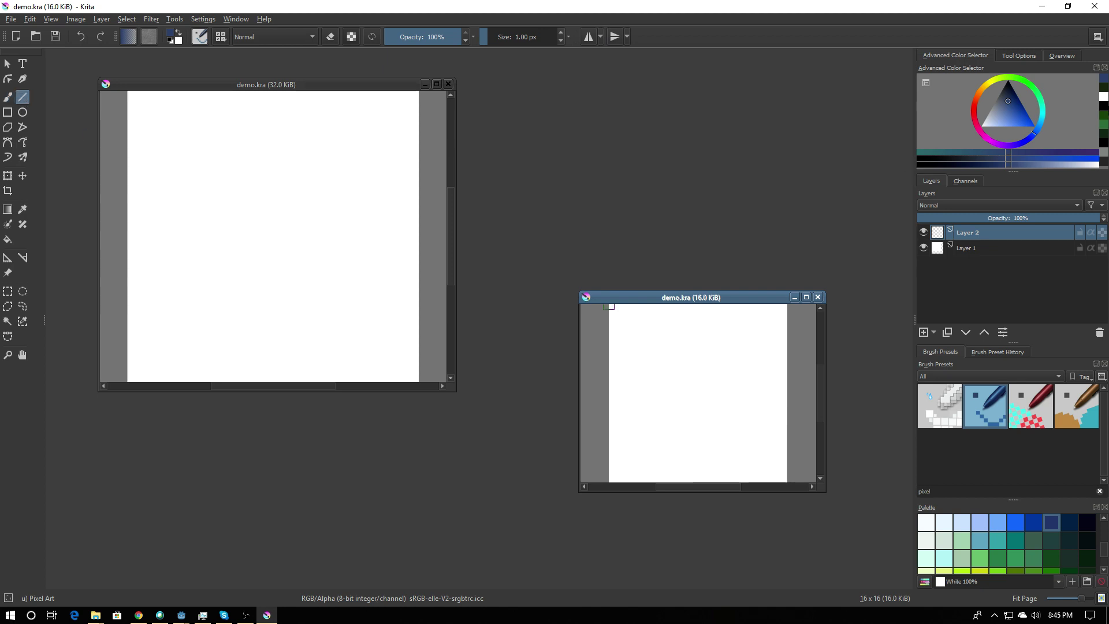
left_click(1103, 88)
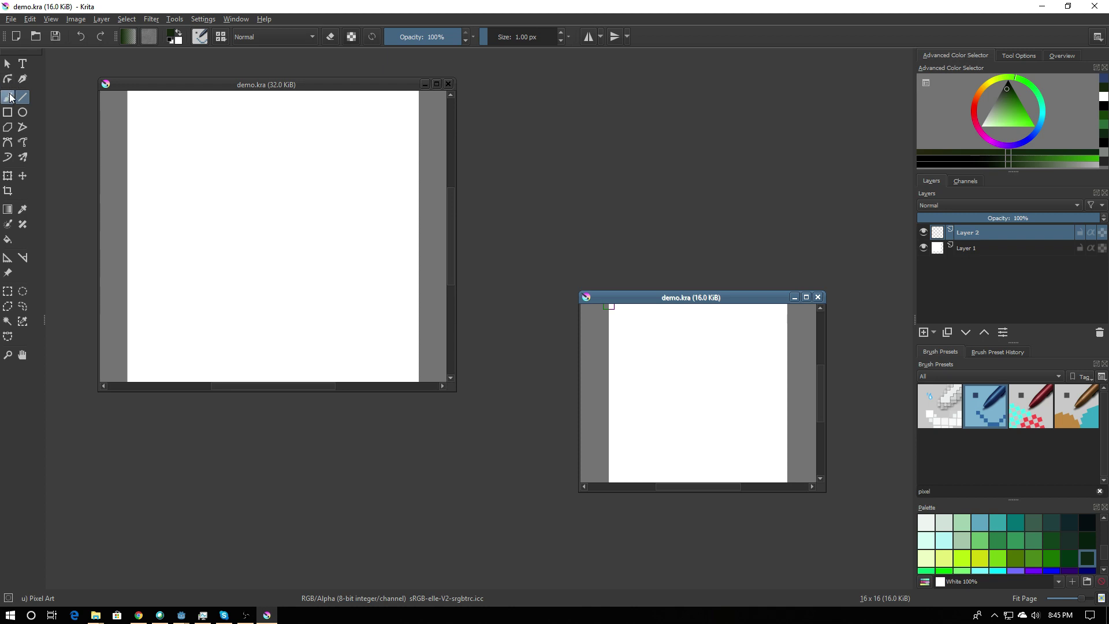
key("b")
left_click(273, 85)
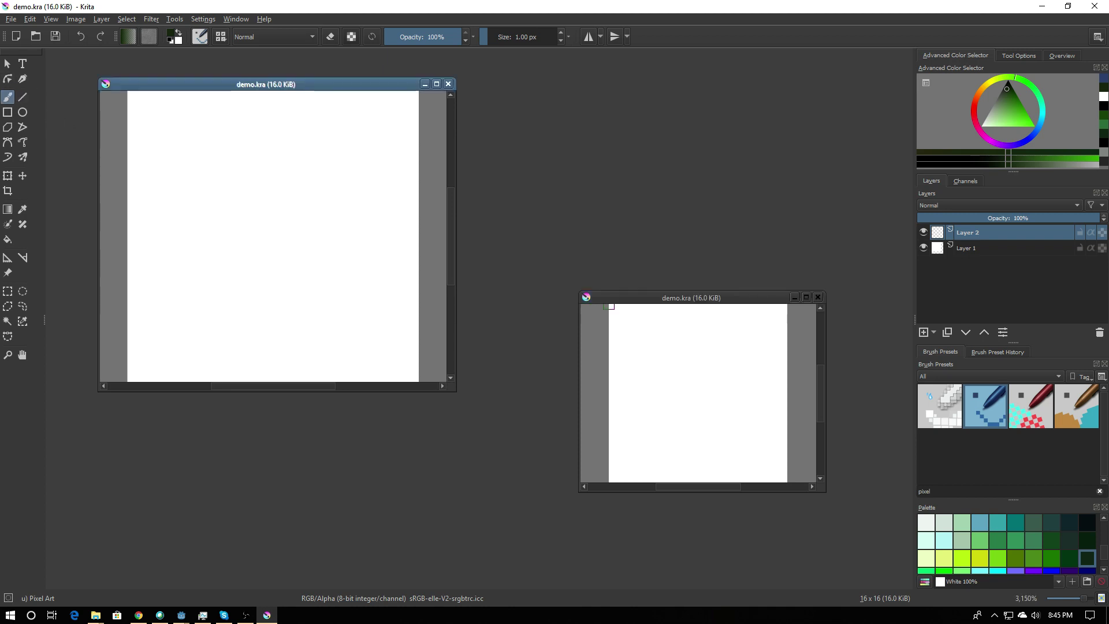
left_click_drag(228, 190, 353, 191)
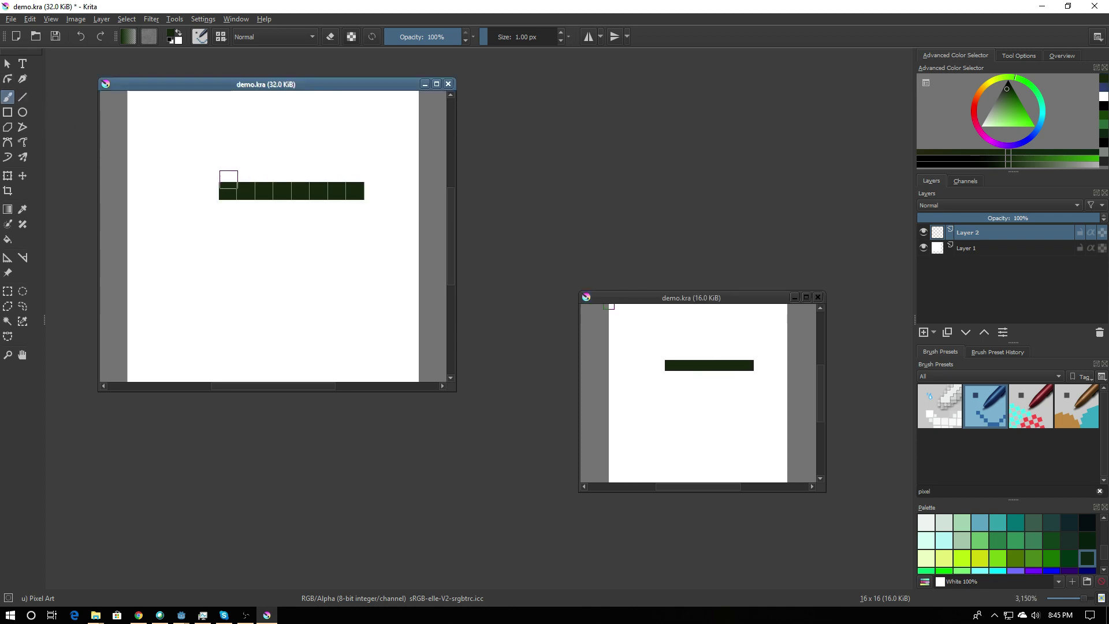
left_click_drag(139, 191, 405, 195)
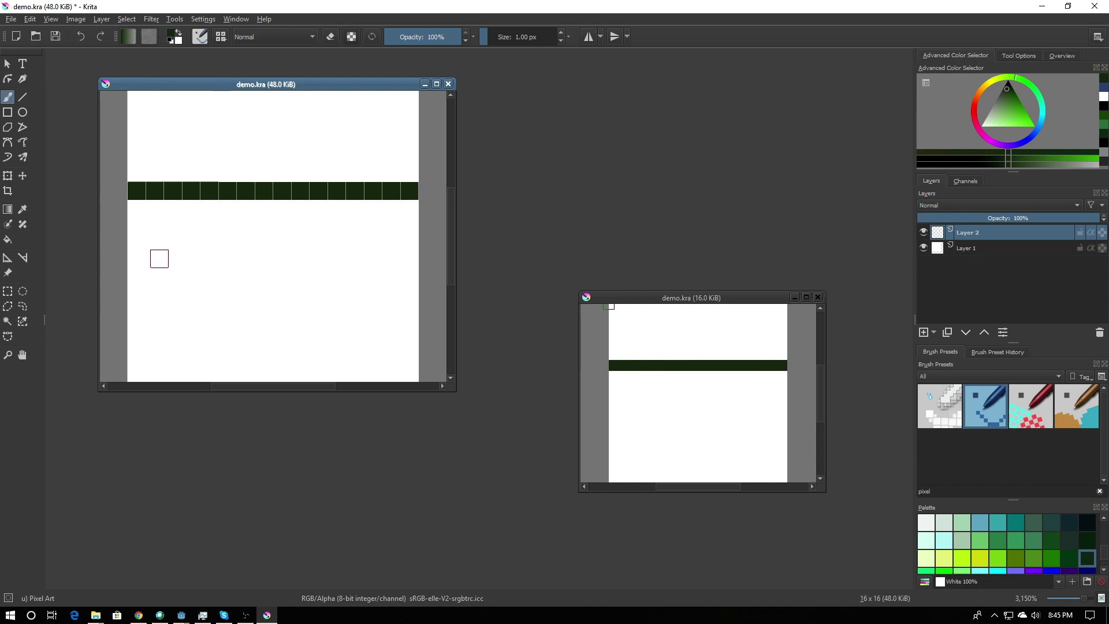
Paint three more full-width dark green lines along the tenth, fourteenth and second pixel rows of the canvas.
left_click_drag(136, 263, 407, 282)
key("ctrl+z")
left_click_drag(139, 265, 402, 265)
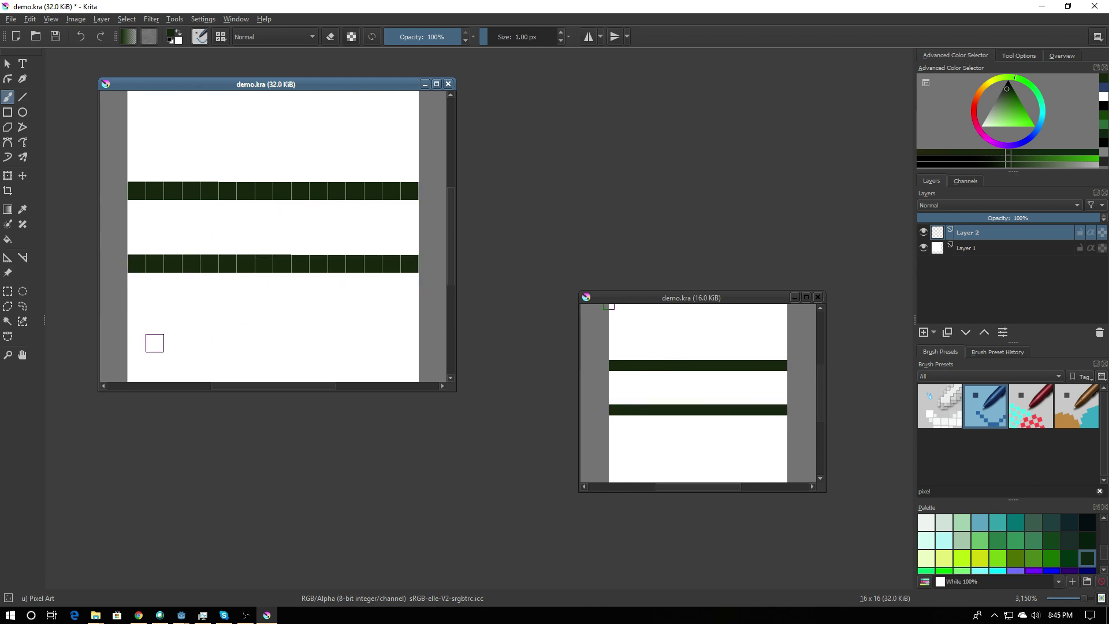
left_click_drag(134, 336, 411, 337)
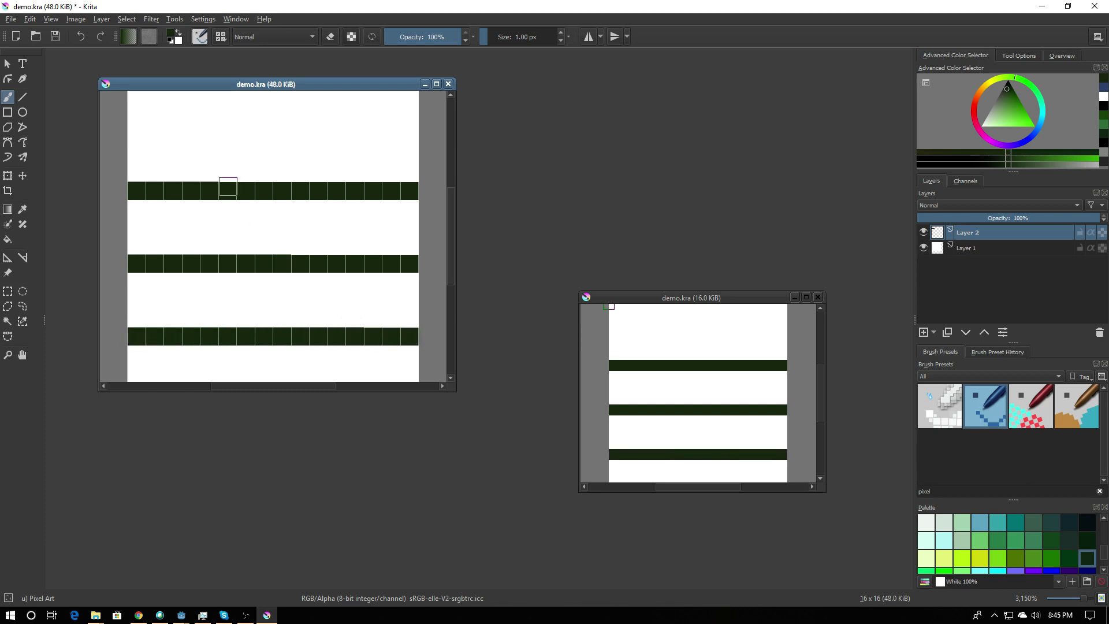
left_click_drag(131, 114, 414, 119)
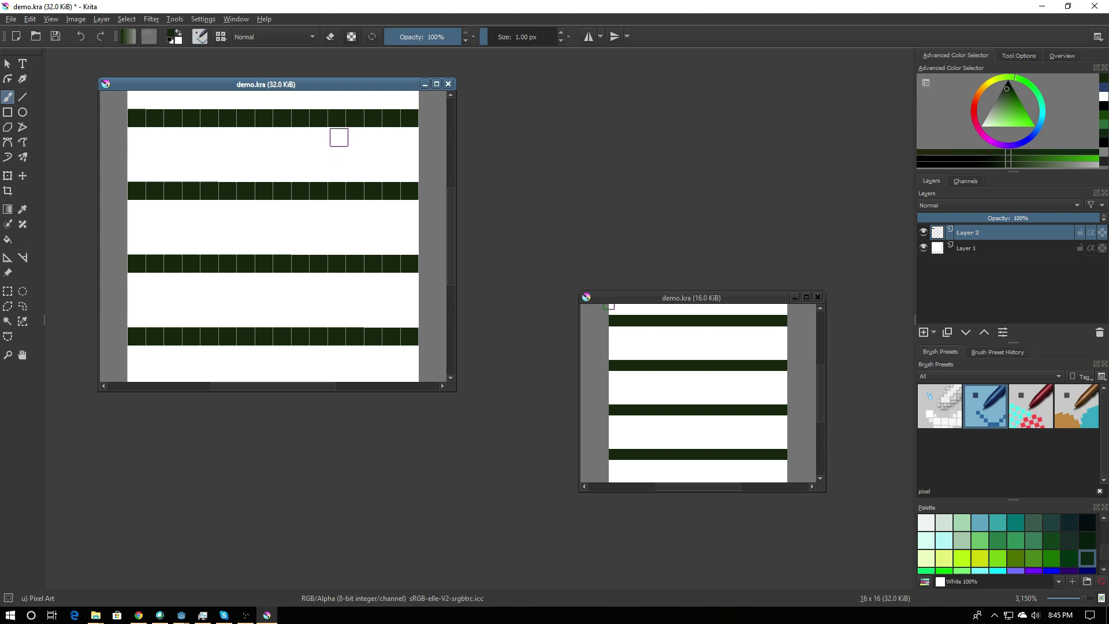
Paint 3 px tall vertical brick joints, two between the first and second lines and three between the second and third.
left_click_drag(337, 129, 343, 173)
left_click_drag(264, 208, 264, 245)
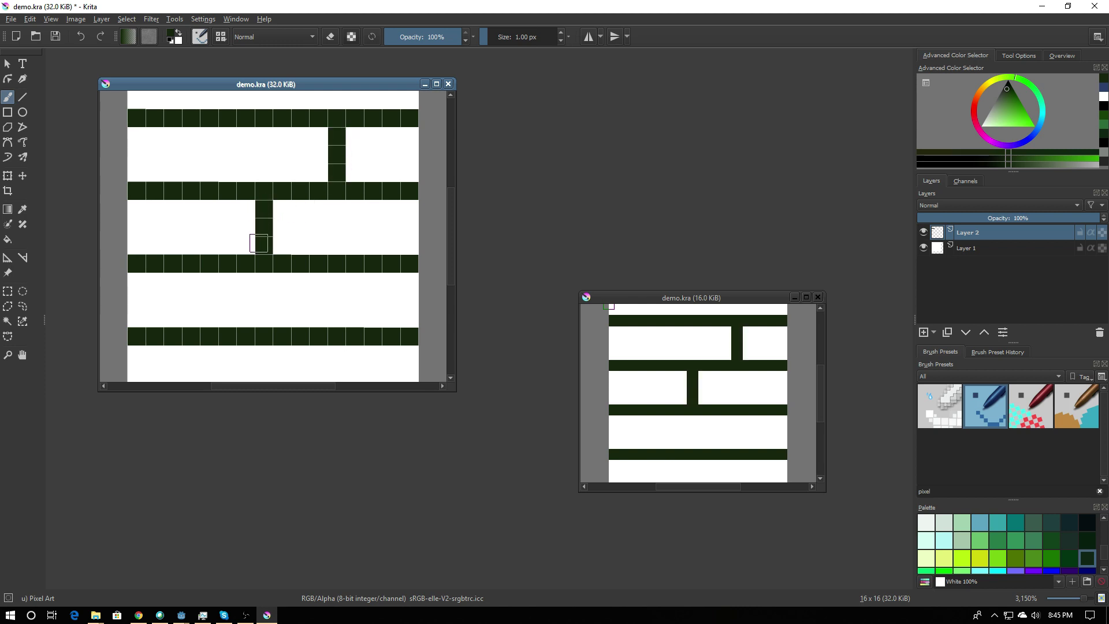
left_click_drag(391, 206, 391, 245)
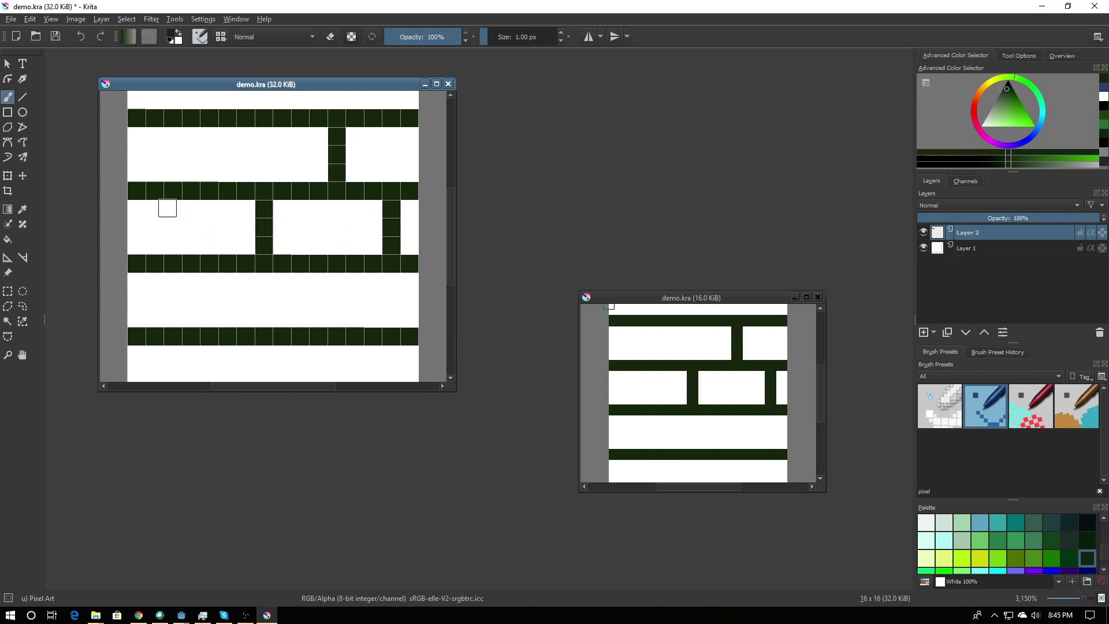
left_click_drag(168, 206, 169, 247)
left_click_drag(213, 130, 209, 176)
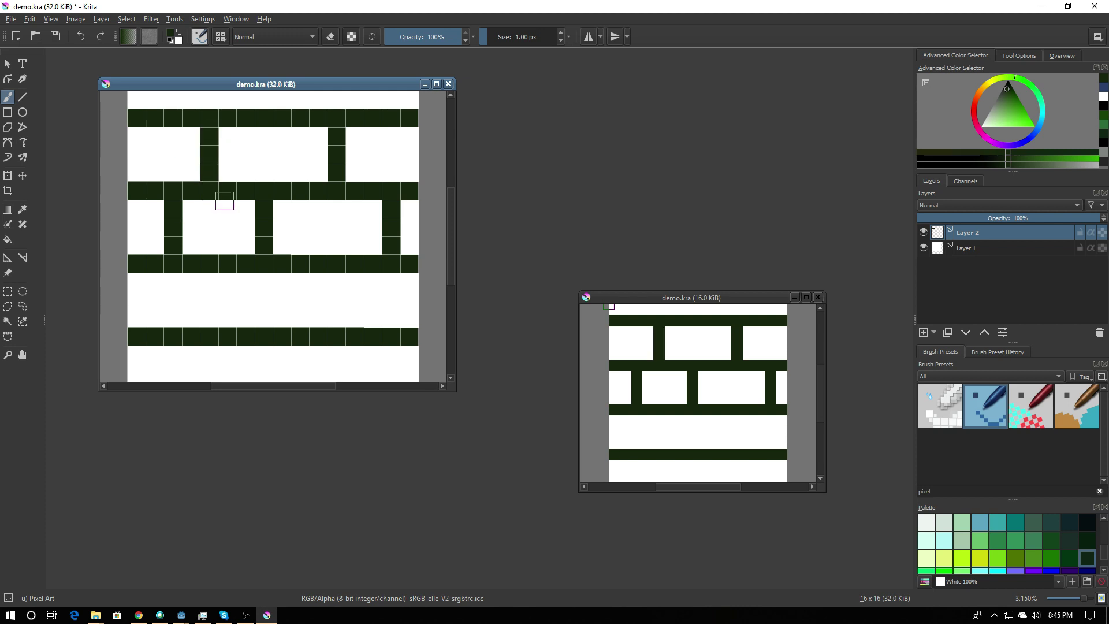
Paint a straight 3 px tall vertical joint in the sixth pixel column between the third and fourth lines.
left_click_drag(228, 277, 220, 324)
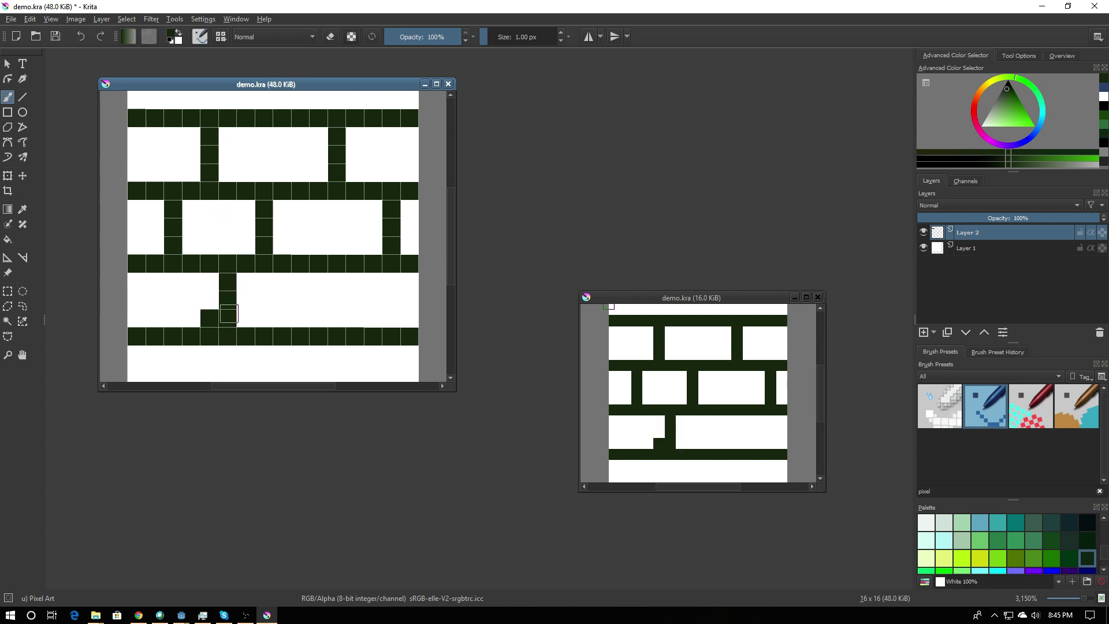
key("ctrl+z")
left_click_drag(228, 276, 229, 321)
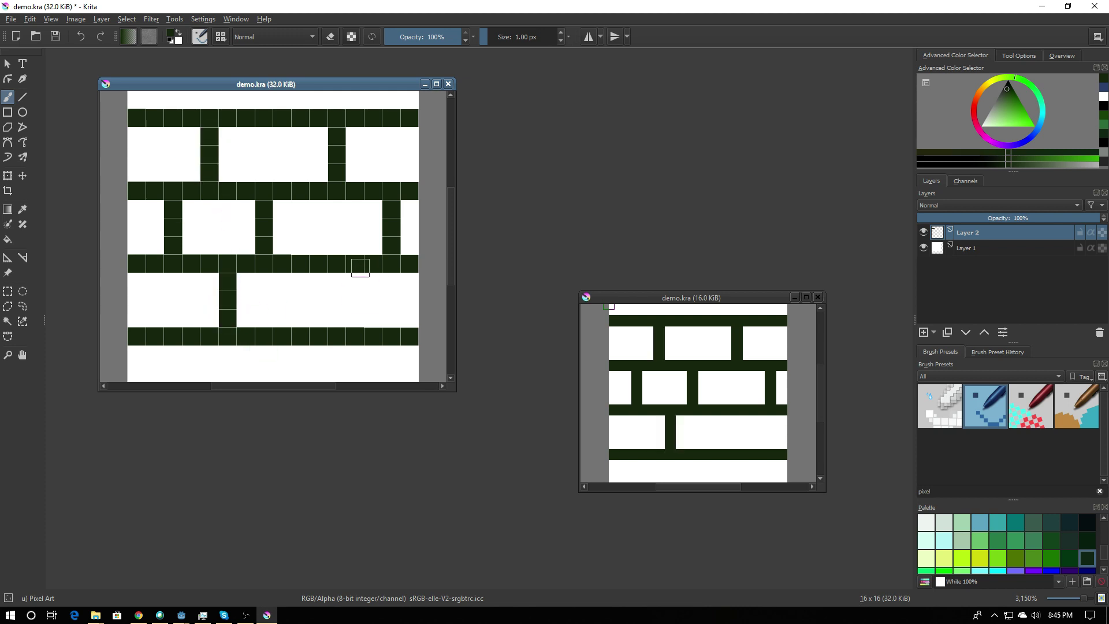
Paint a 3 px tall joint in the eleventh column between the third and fourth lines, and joints in columns 3, 9 and 14 at both outer edges.
left_click_drag(319, 277, 319, 324)
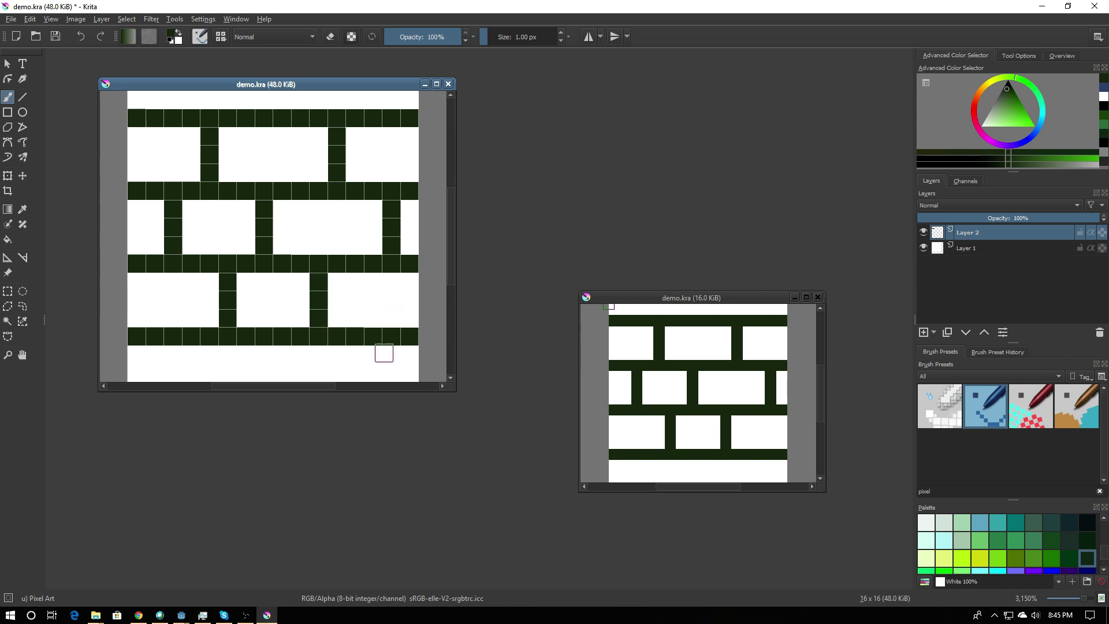
left_click_drag(374, 353, 373, 373)
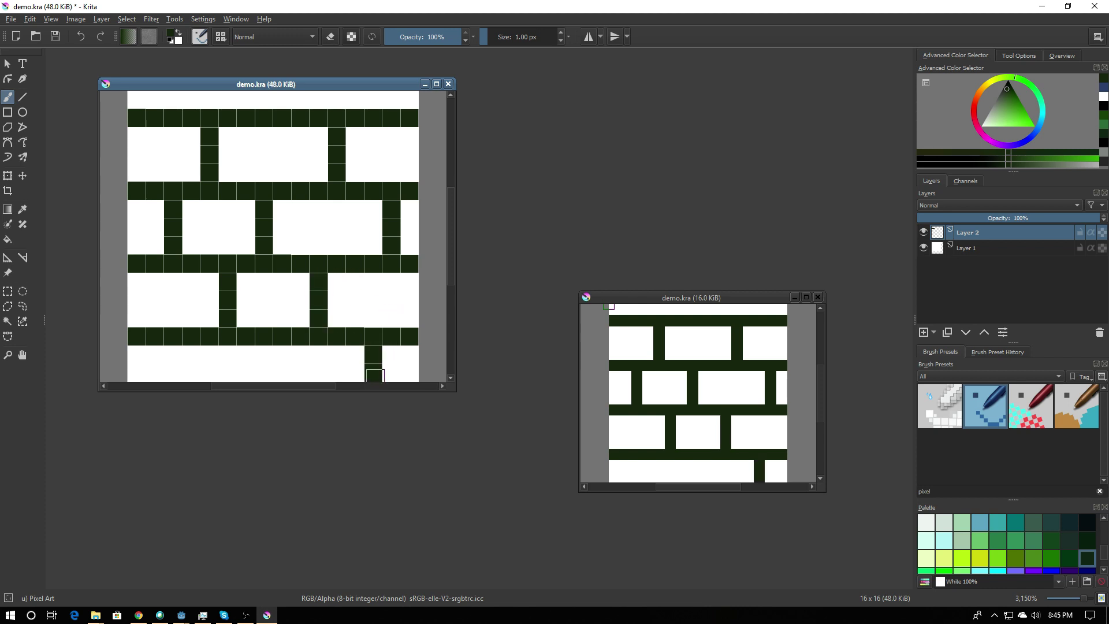
left_click(373, 99)
left_click(282, 100)
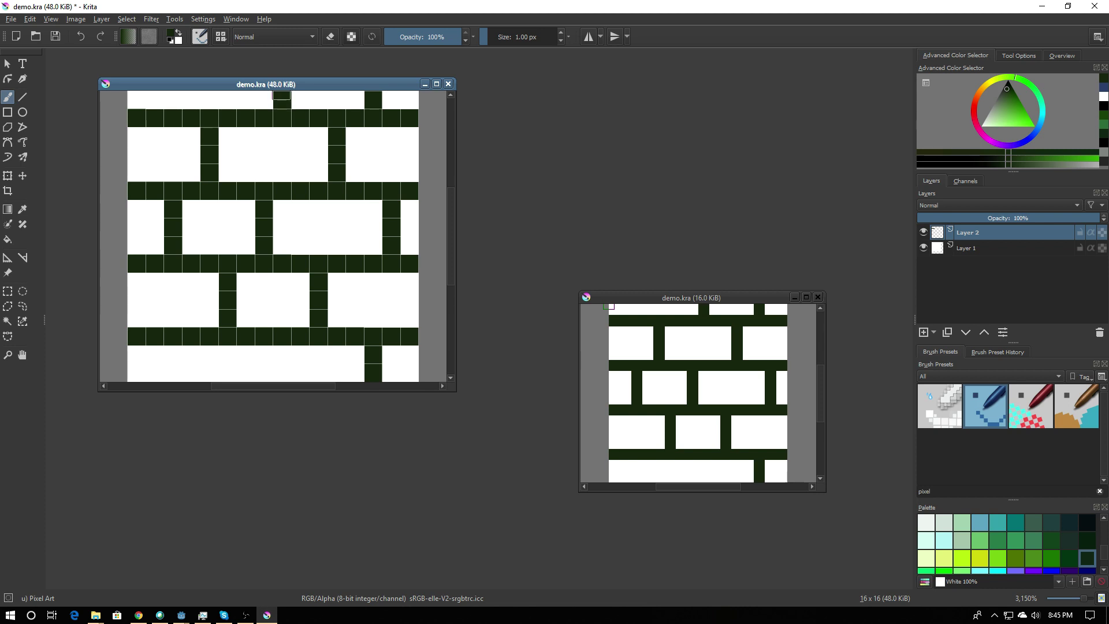
left_click_drag(281, 353, 280, 369)
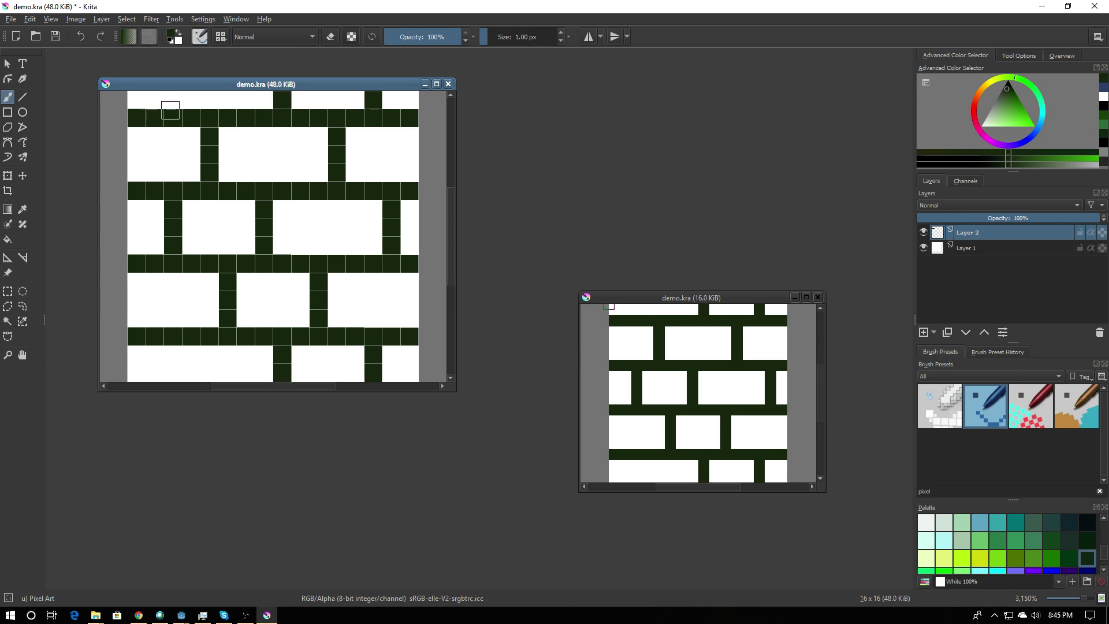
left_click(172, 99)
left_click_drag(171, 348, 172, 374)
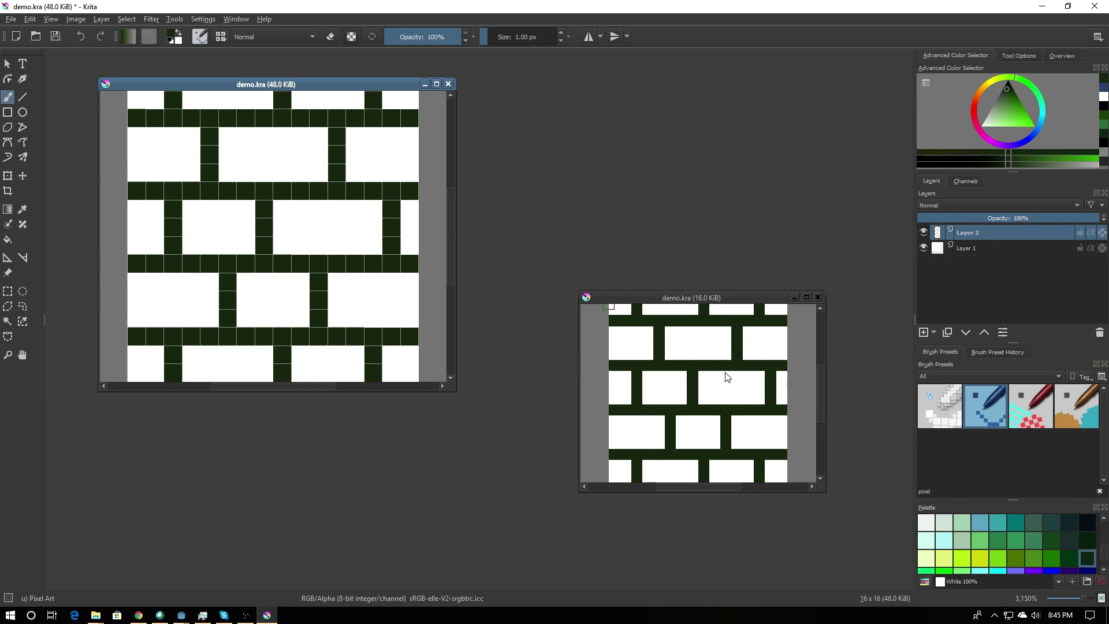
Turn on Wrap Around Mode in the smaller demo.kra view and zoom it to 400% to preview the repeating tile.
left_click(677, 298)
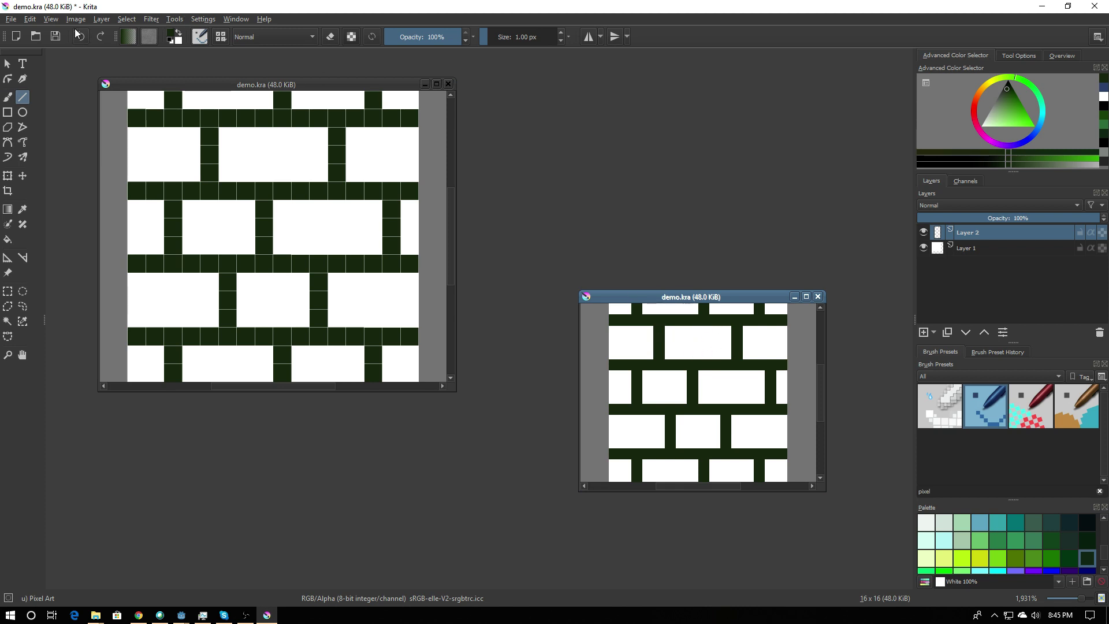
left_click(48, 19)
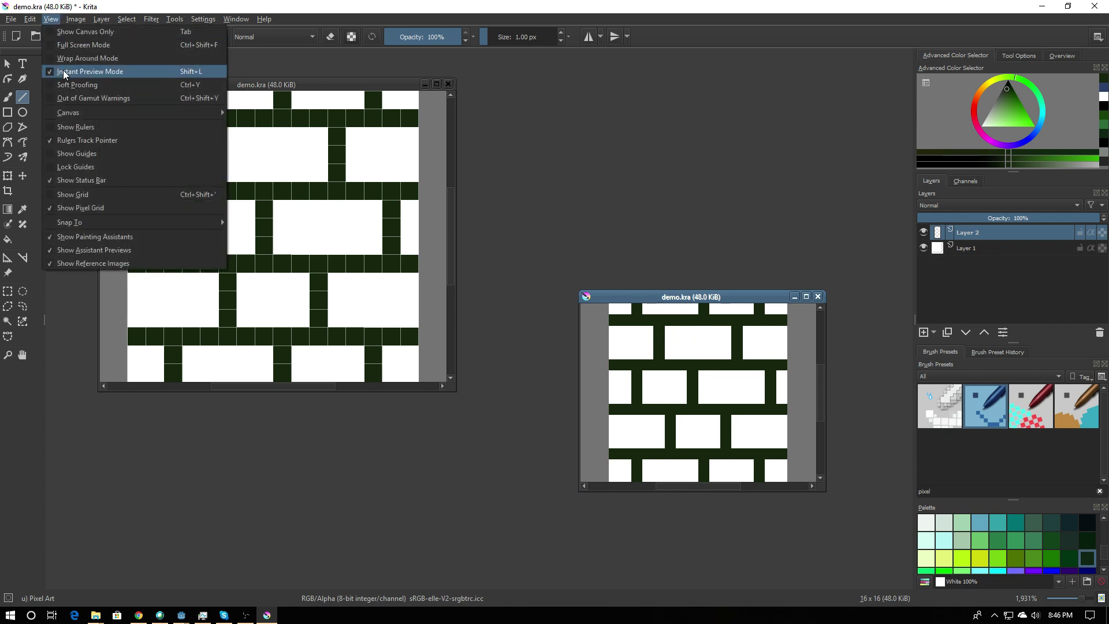
left_click(51, 58)
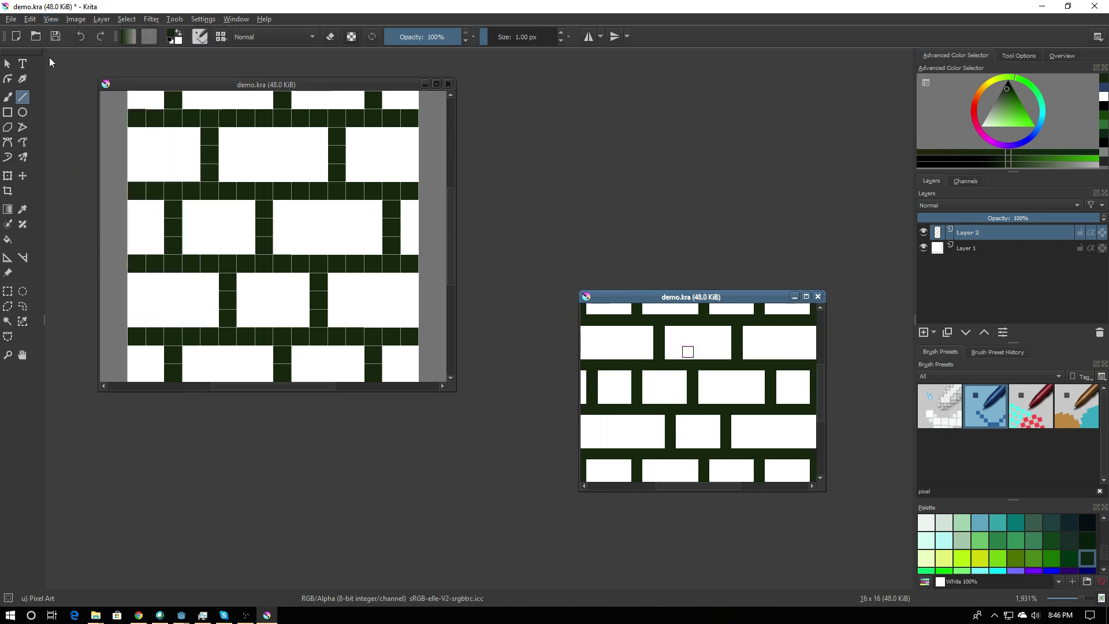
scroll(739, 389, "down", 8)
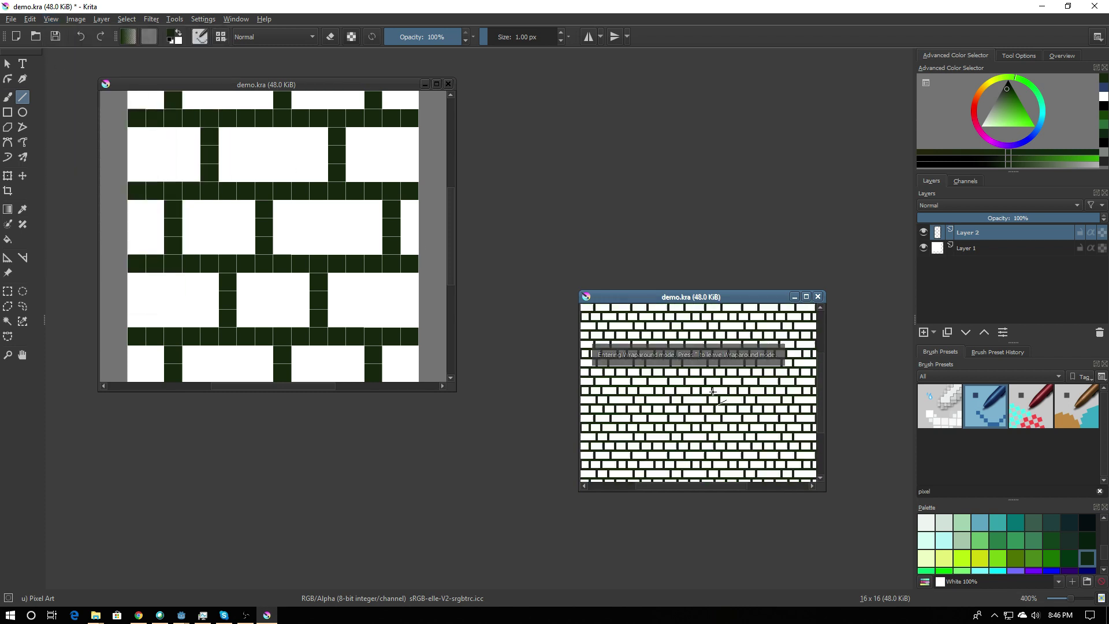
scroll(713, 394, "down", 1)
scroll(713, 394, "up", 1)
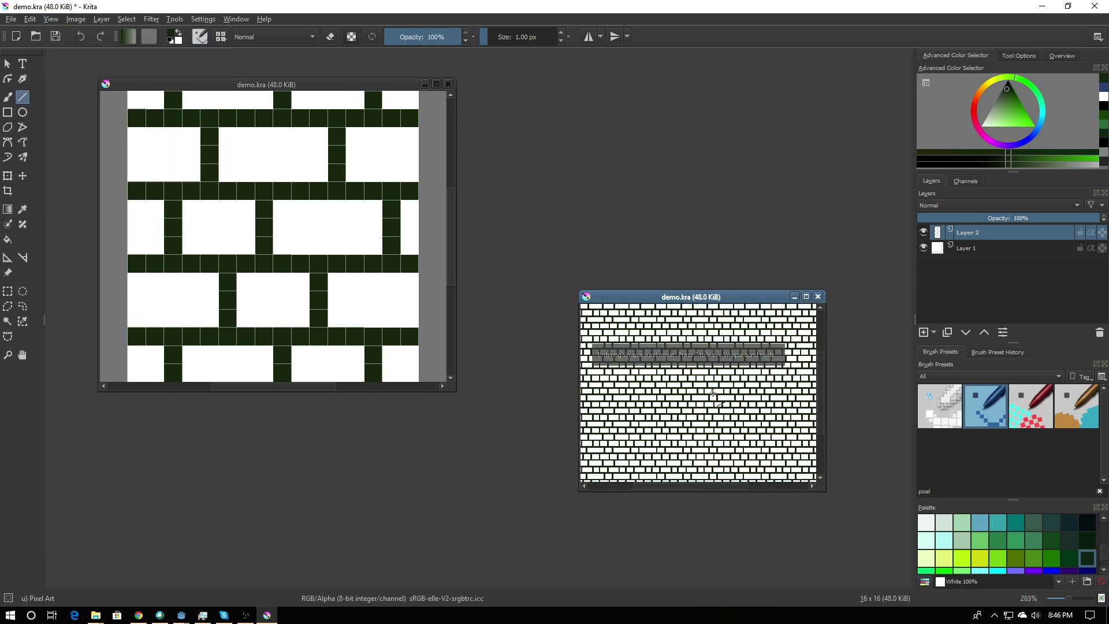
scroll(750, 364, "up", 1)
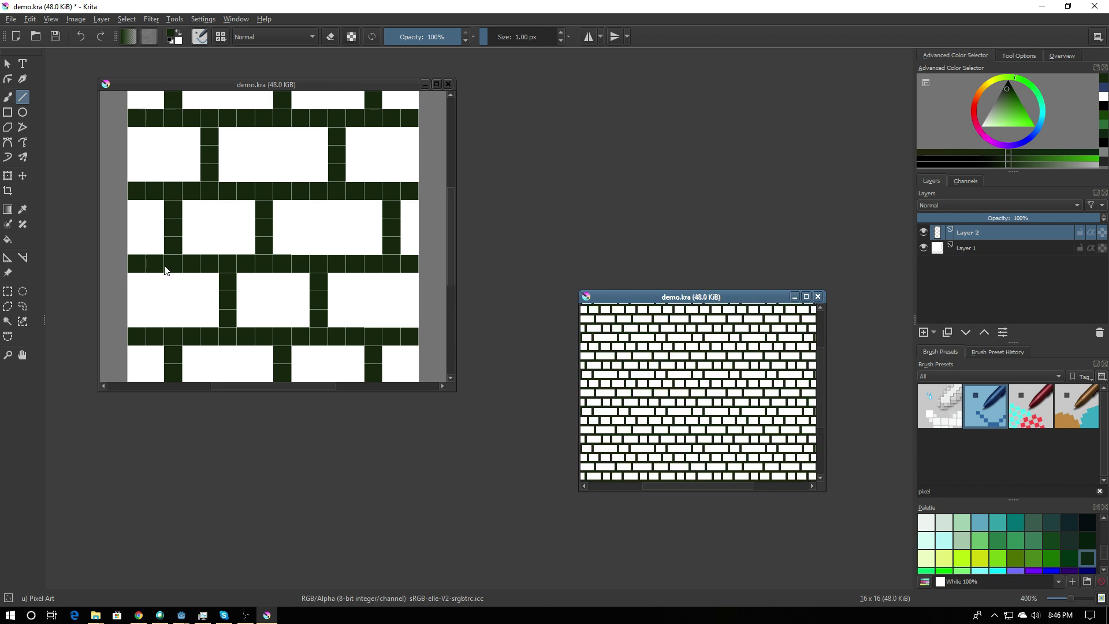
Paint 3 px tall joints in the larger view: first column between the third and fourth lines, last column between the first and second.
left_click(212, 88)
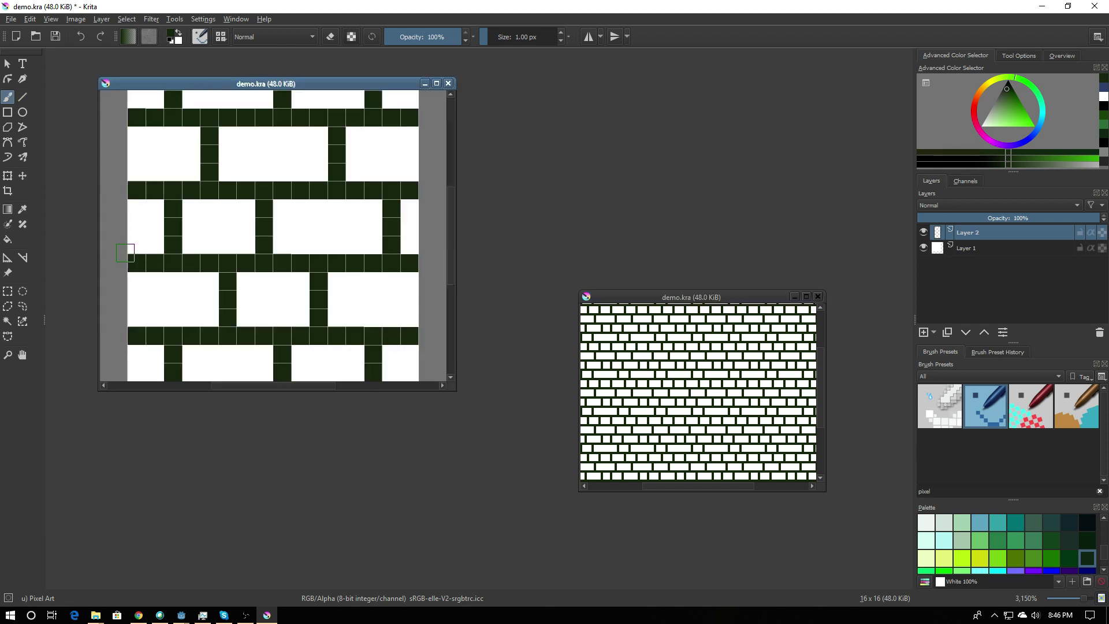
key("b")
left_click_drag(136, 276, 131, 332)
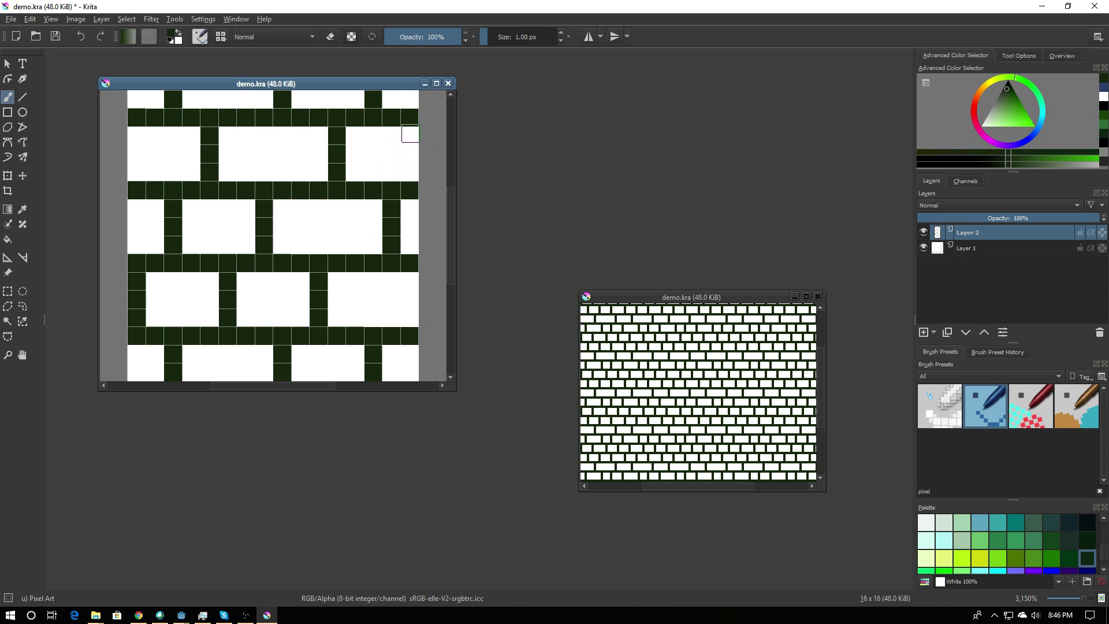
left_click_drag(410, 134, 410, 172)
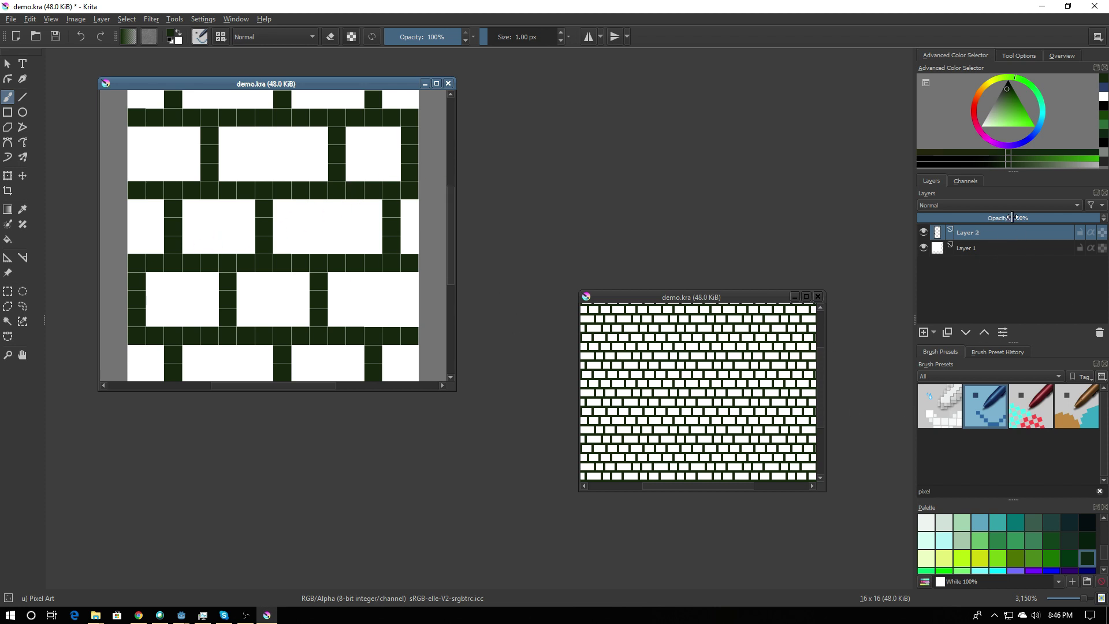
Add two new paint layers above Layer 2, naming the lower one Shadow and the upper one Highlight.
left_click(924, 332)
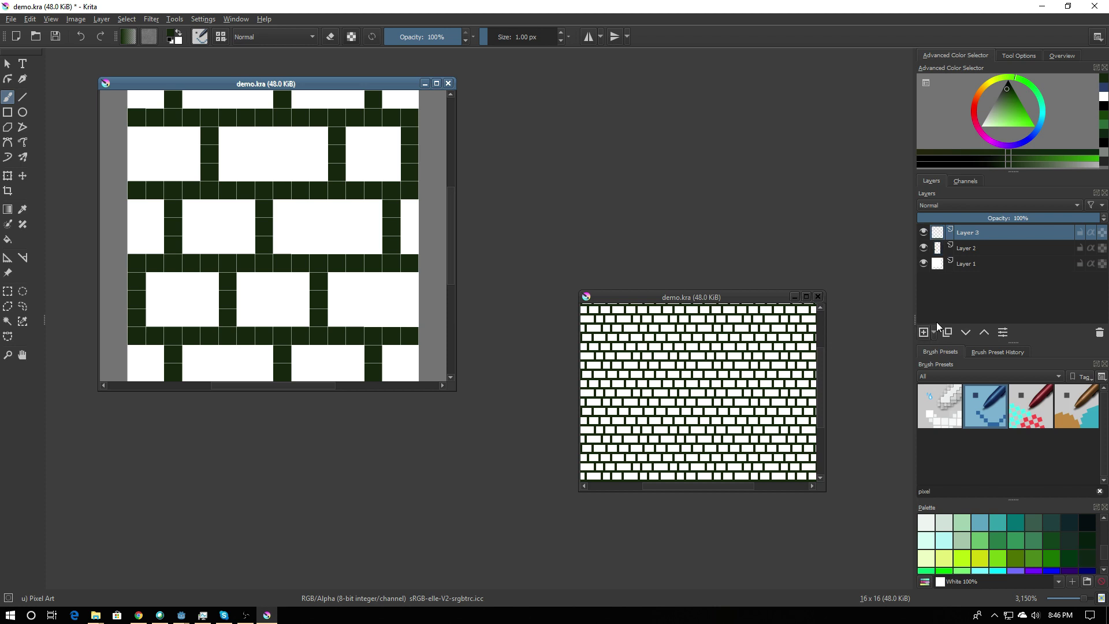
double_click(978, 233)
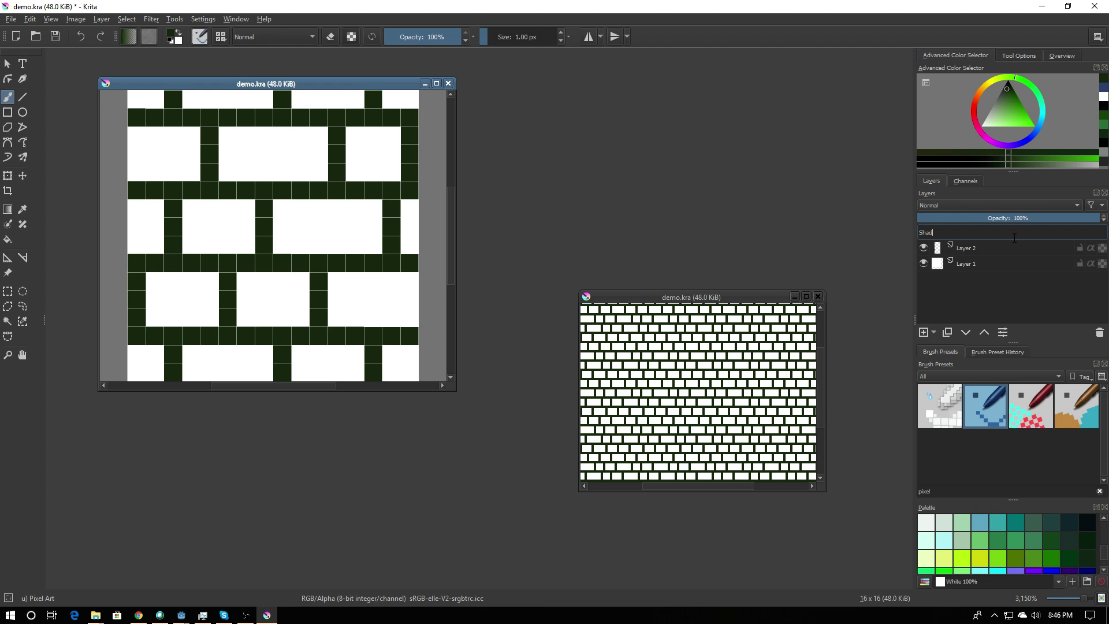
key("Return")
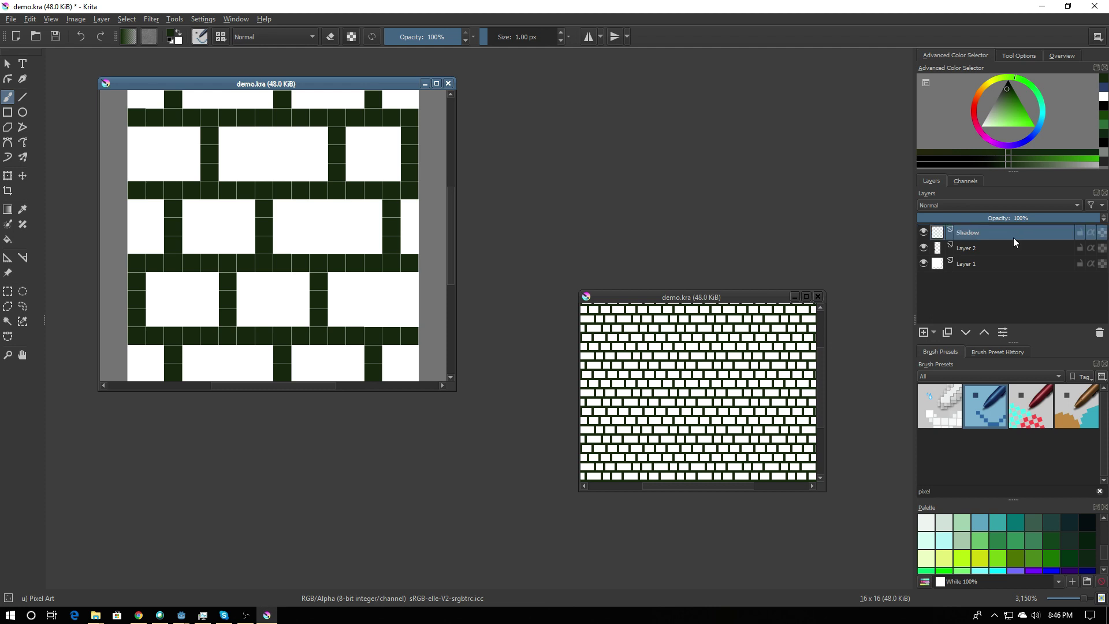
left_click(924, 332)
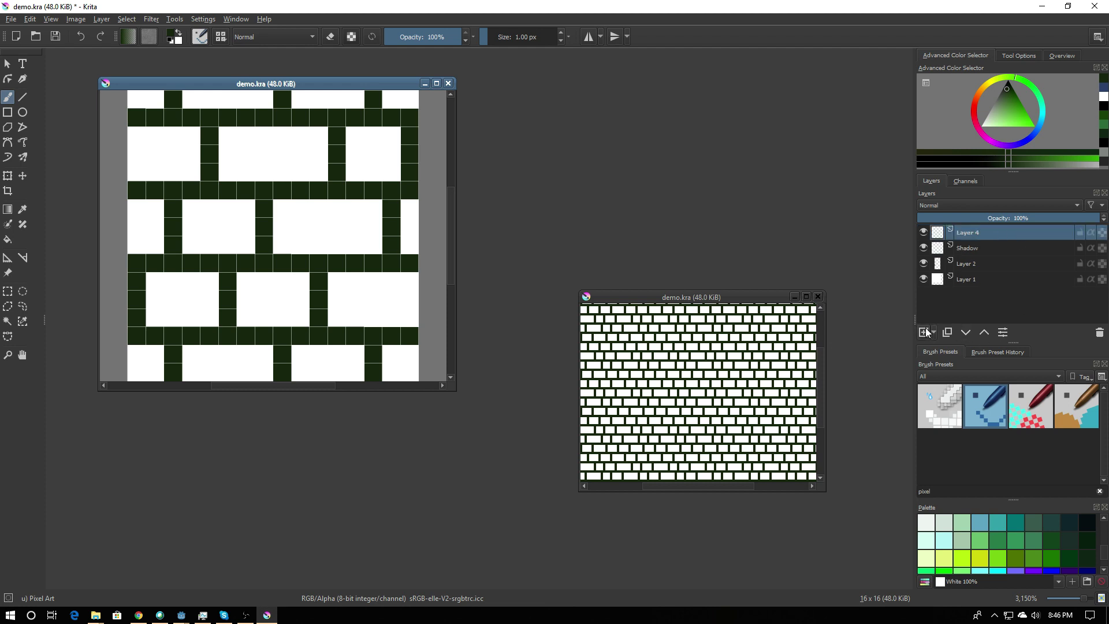
double_click(965, 233)
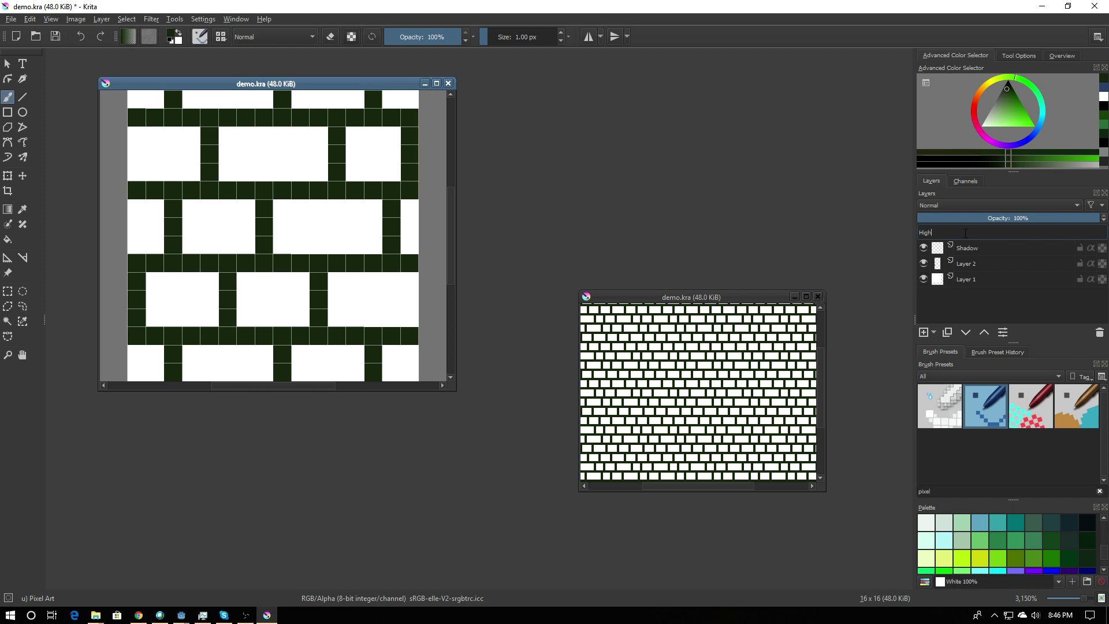
key("Return")
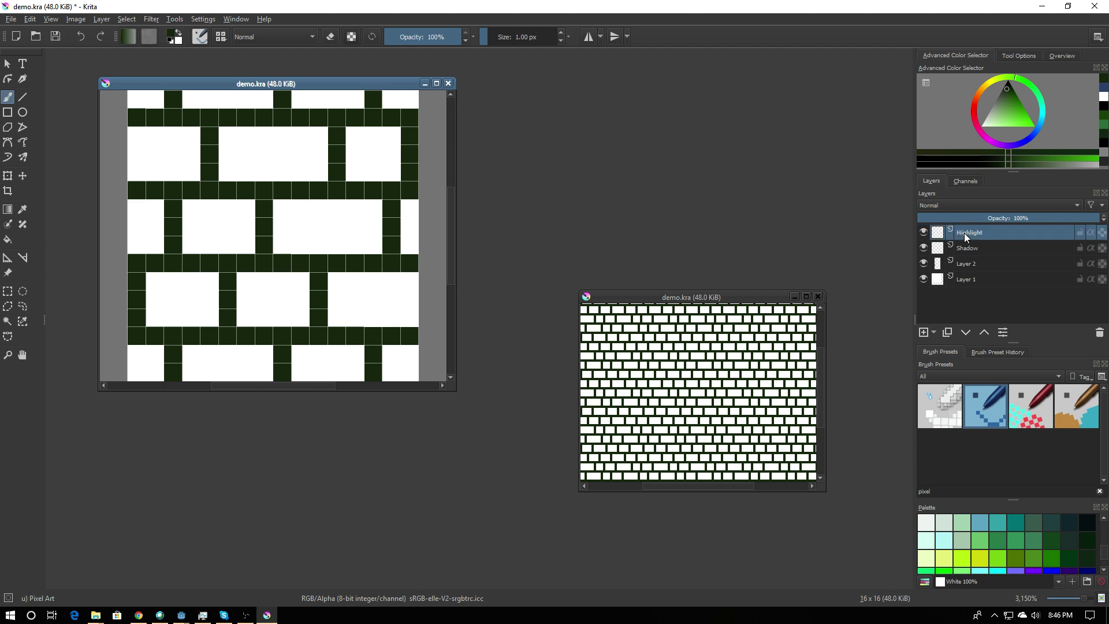
Paint black upper-right corner shadows on the Shadow layer for two bricks below the first line, one below the second and three below the third.
left_click(982, 248)
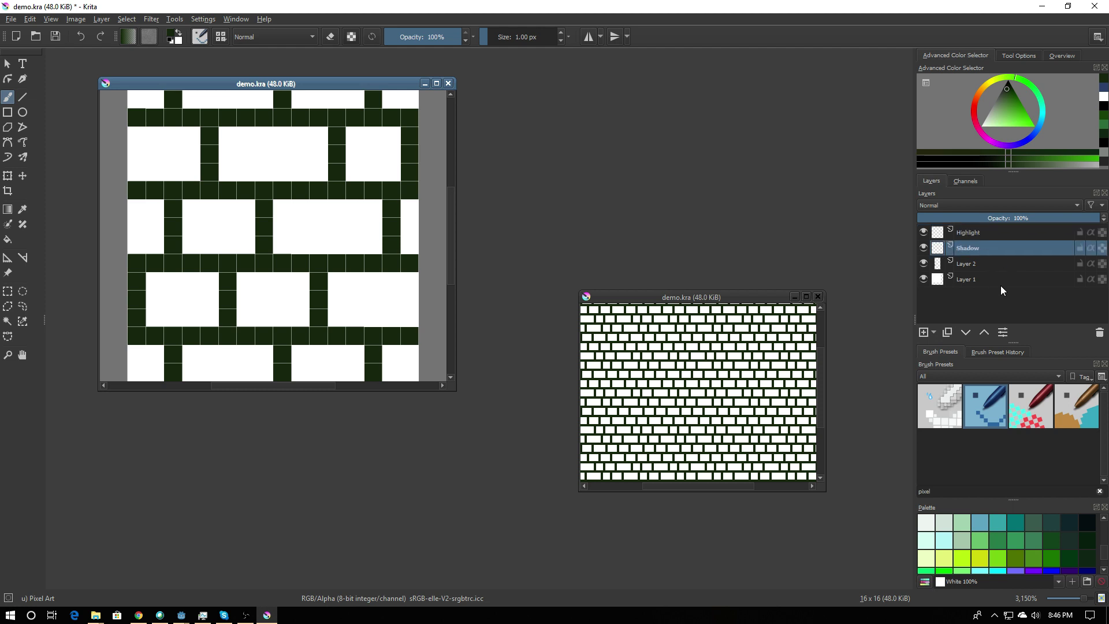
key("d")
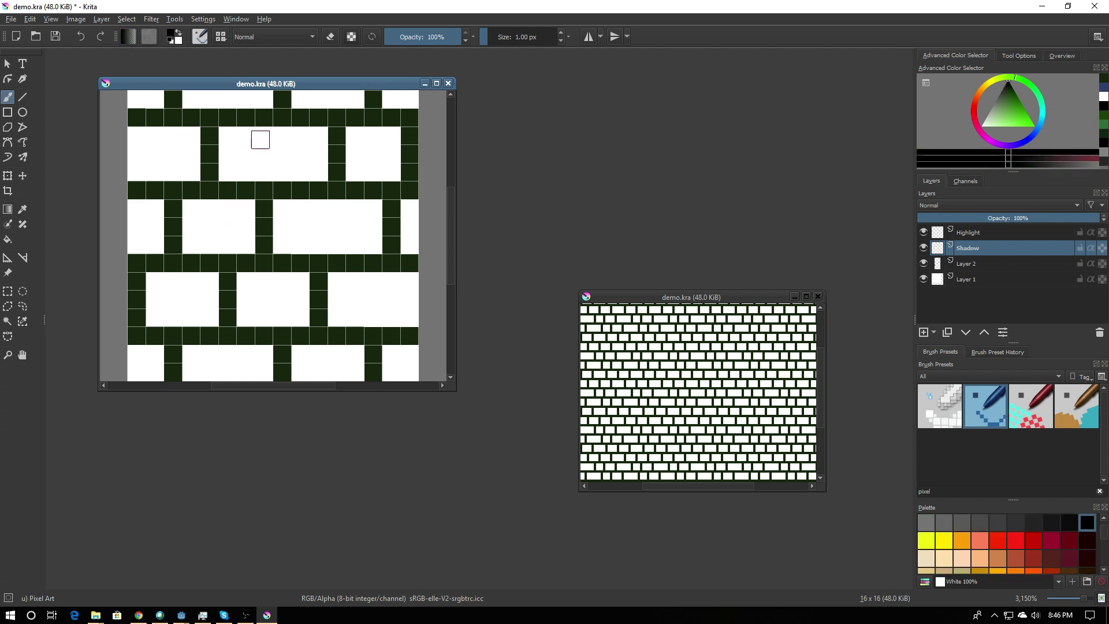
mouse_move(257, 135)
left_mouse_down()
mouse_move(318, 136)
mouse_move(319, 153)
mouse_move(390, 138)
mouse_move(392, 153)
left_mouse_up()
mouse_move(323, 205)
left_mouse_down()
mouse_move(372, 208)
mouse_move(372, 226)
left_mouse_up()
mouse_move(264, 280)
left_mouse_down()
mouse_move(281, 278)
mouse_move(299, 299)
left_mouse_up()
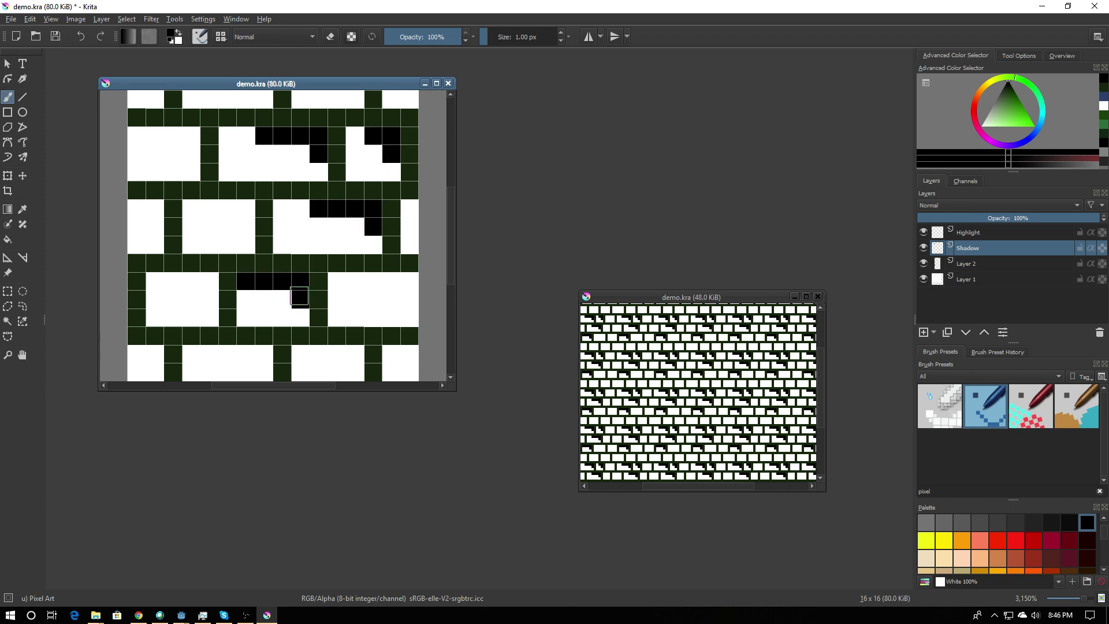
mouse_move(168, 283)
left_mouse_down()
mouse_move(209, 281)
mouse_move(209, 299)
left_mouse_up()
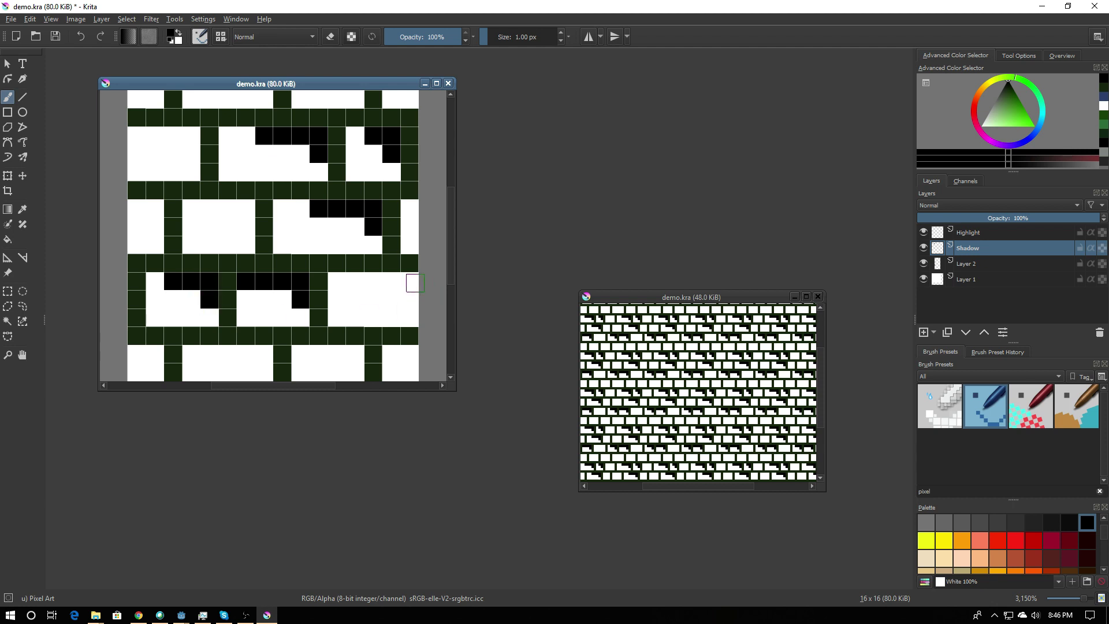
mouse_move(355, 281)
left_mouse_down()
mouse_move(410, 281)
mouse_move(410, 298)
left_mouse_up()
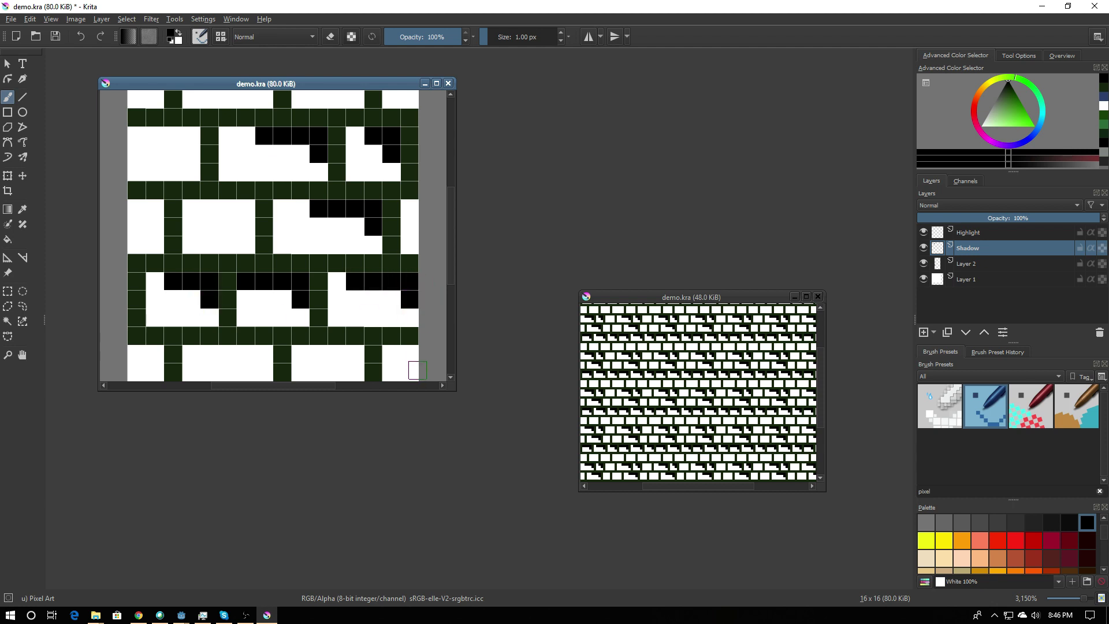
Paint matching black shadows on the bottom-row bricks and on the remaining bricks below the first and second lines.
mouse_move(319, 353)
left_mouse_down()
mouse_move(354, 353)
mouse_move(356, 371)
left_mouse_up()
mouse_move(209, 354)
left_mouse_down()
mouse_move(265, 354)
mouse_move(264, 371)
left_mouse_up()
mouse_move(140, 352)
left_mouse_down()
mouse_move(155, 353)
mouse_move(155, 372)
left_mouse_up()
left_click(408, 353)
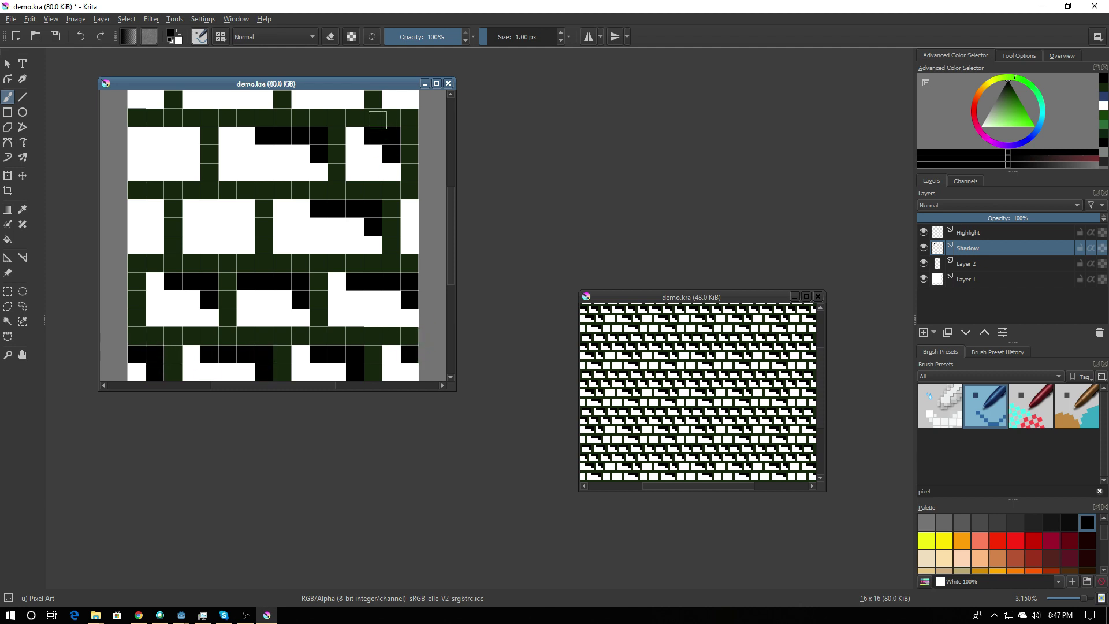
left_click_drag(151, 135, 190, 150)
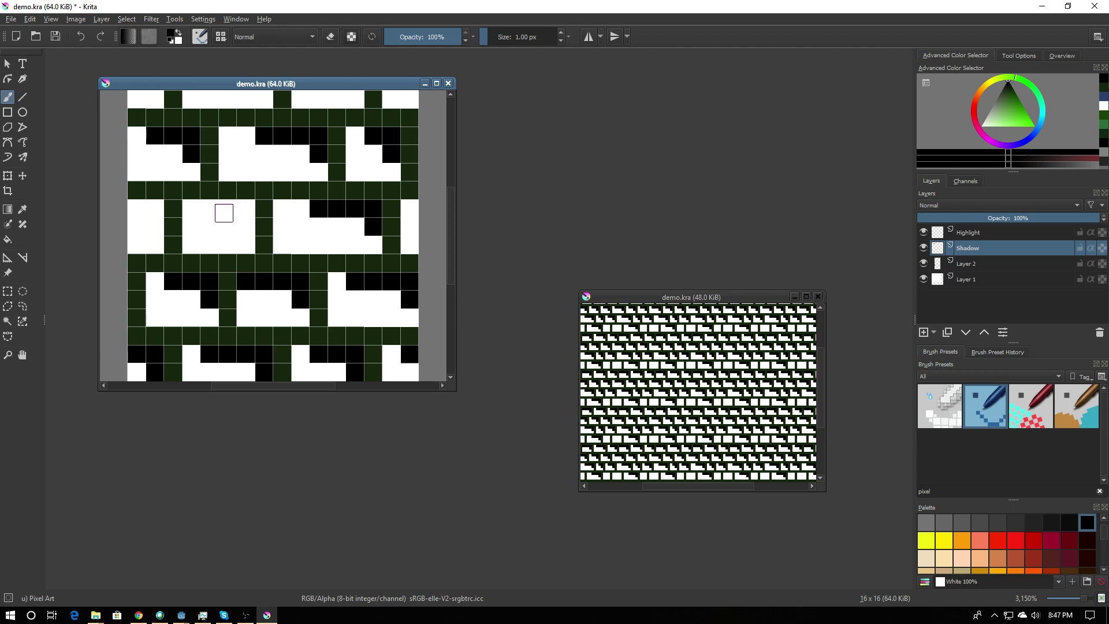
mouse_move(209, 209)
left_mouse_down()
mouse_move(246, 208)
mouse_move(245, 226)
left_mouse_up()
mouse_move(141, 215)
left_mouse_down()
mouse_move(154, 208)
mouse_move(154, 227)
left_mouse_up()
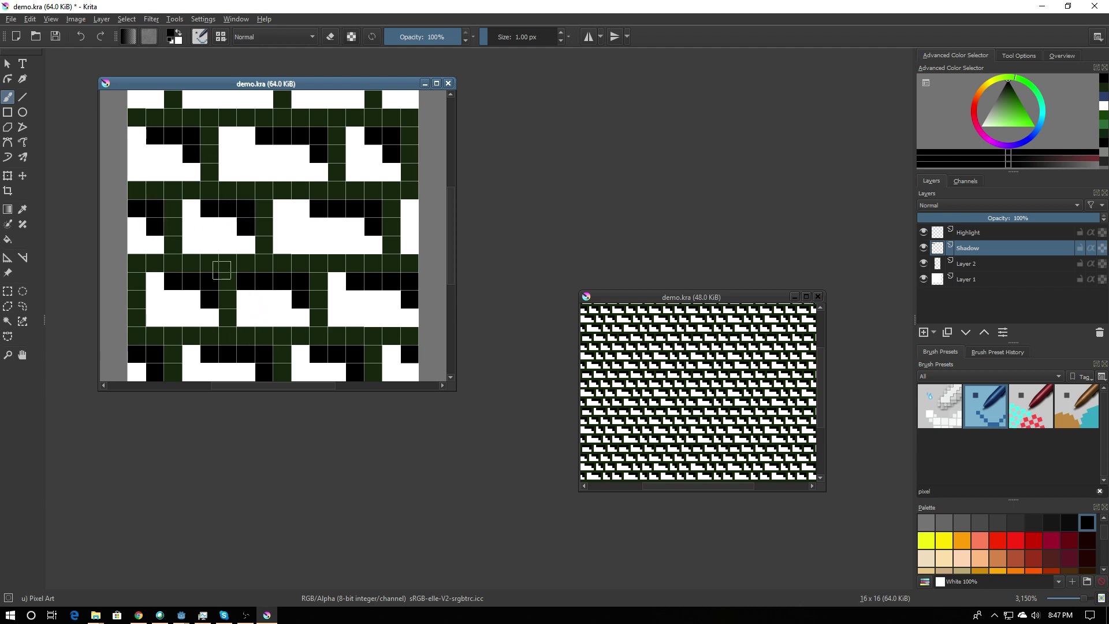
Make Layer 2 the active layer and hide the Shadow and Highlight layers.
left_click(986, 234)
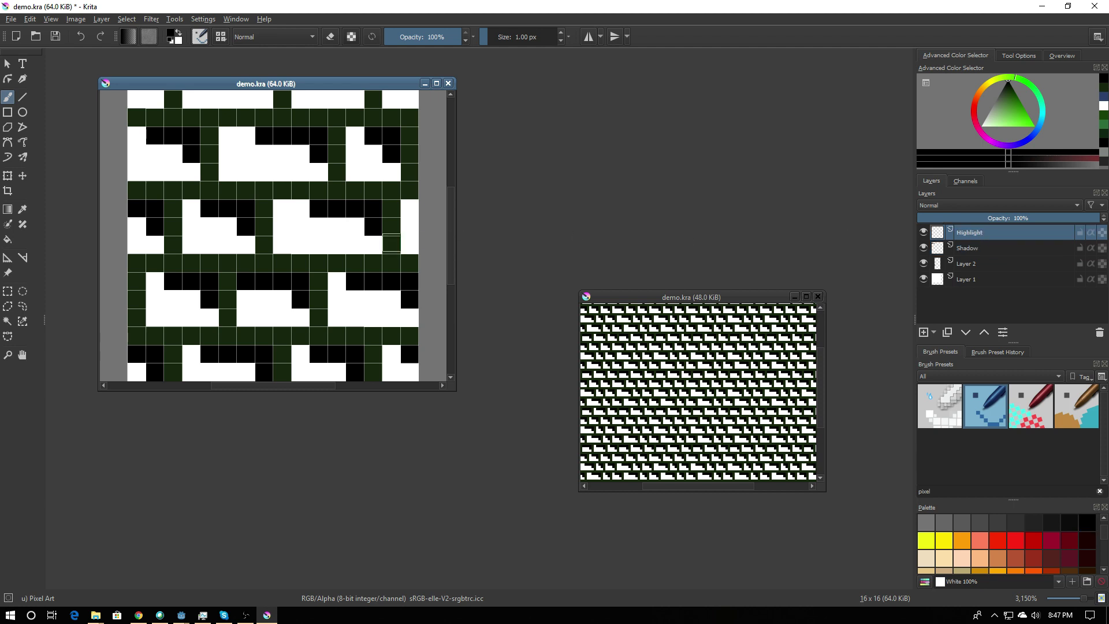
left_click(1104, 107)
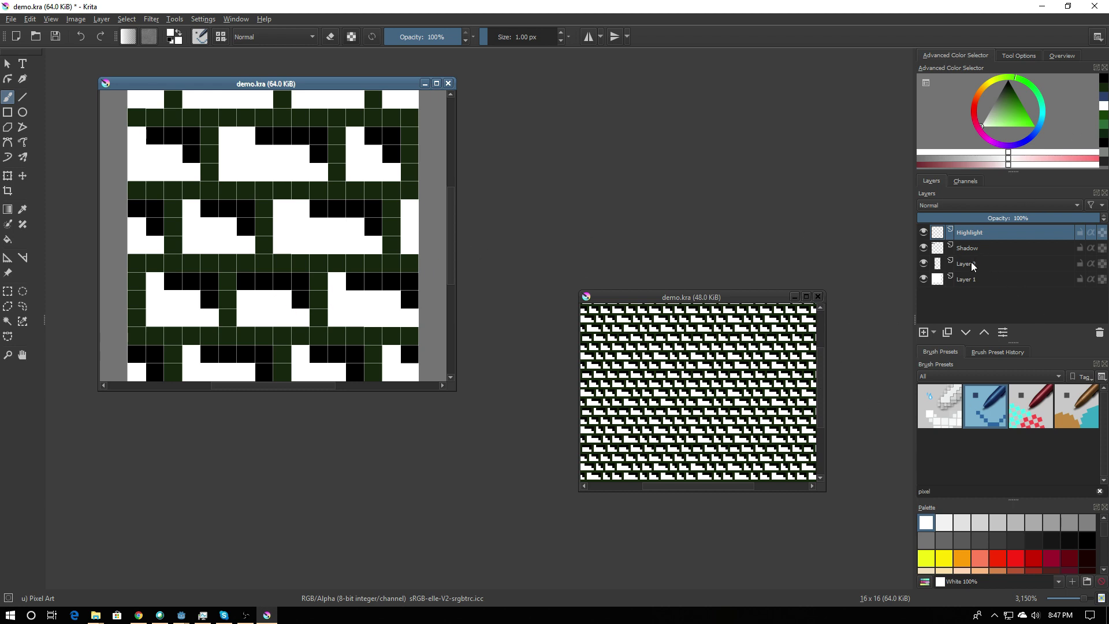
left_click(989, 264)
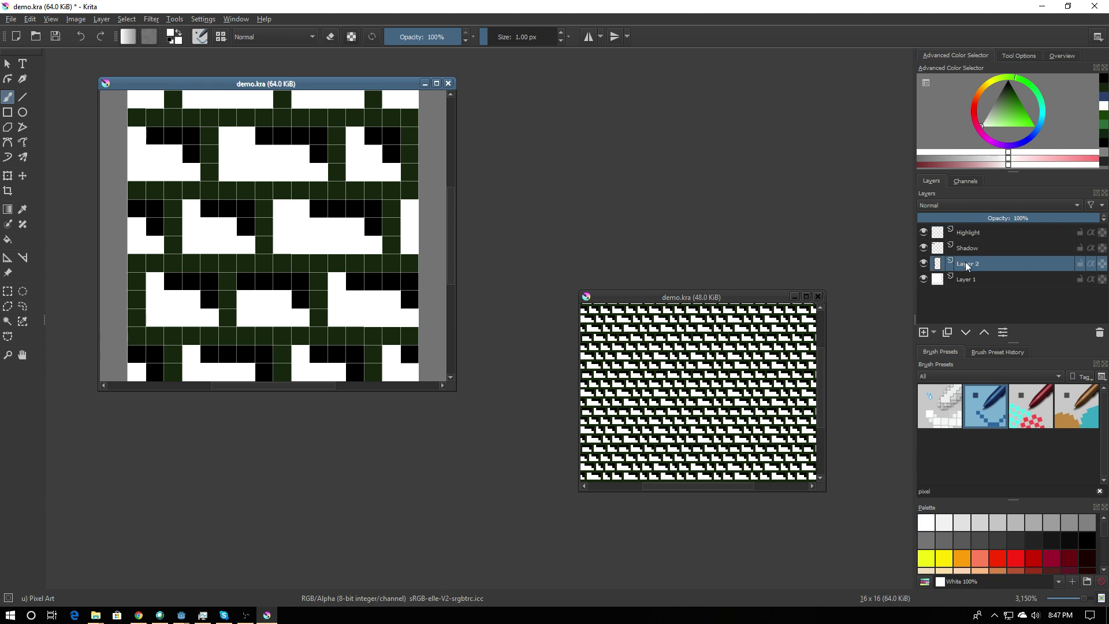
left_click(922, 247)
left_click(923, 232)
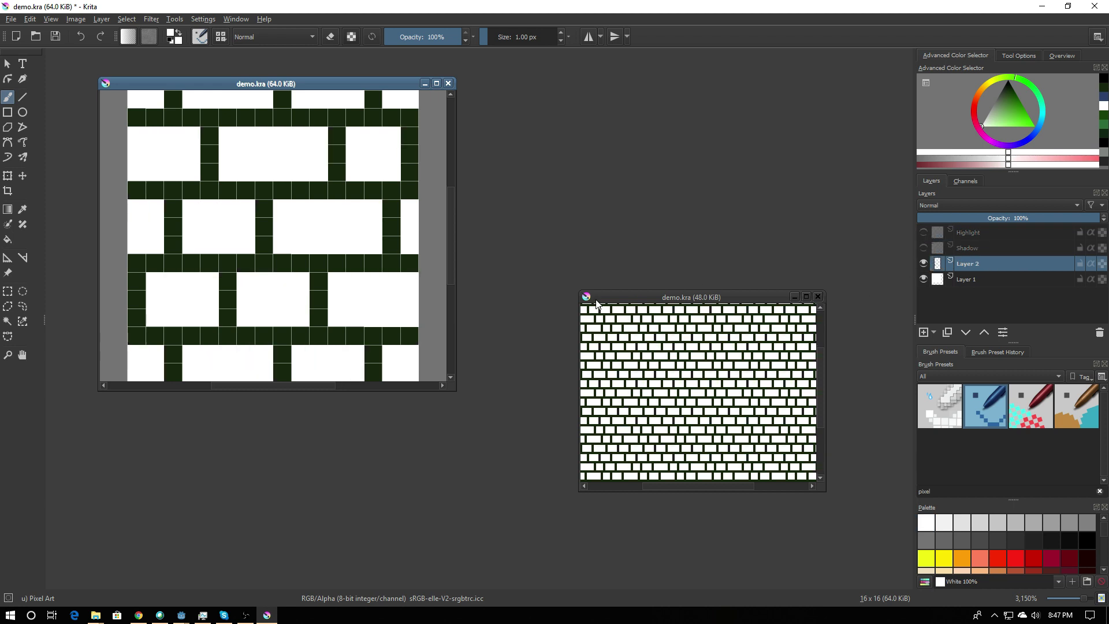
Fill the bricks between the horizontal mortar lines with dark blue on Layer 2, leaving out the second row's right-edge sliver.
left_click(1104, 102)
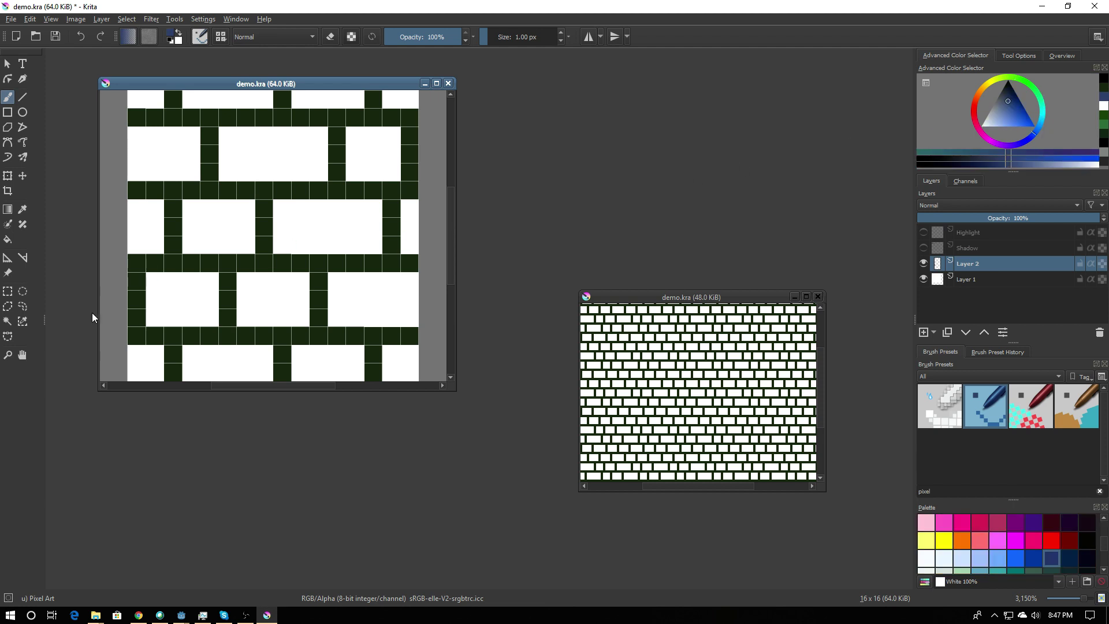
left_click(8, 239)
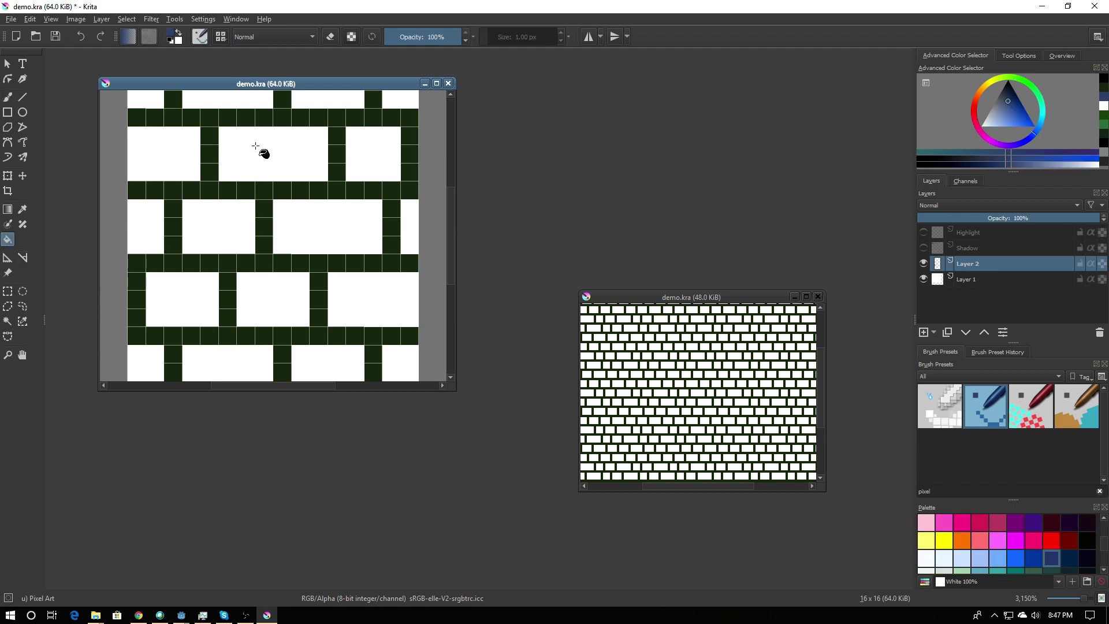
left_click(253, 166)
left_click(157, 161)
left_click(380, 158)
left_click(341, 231)
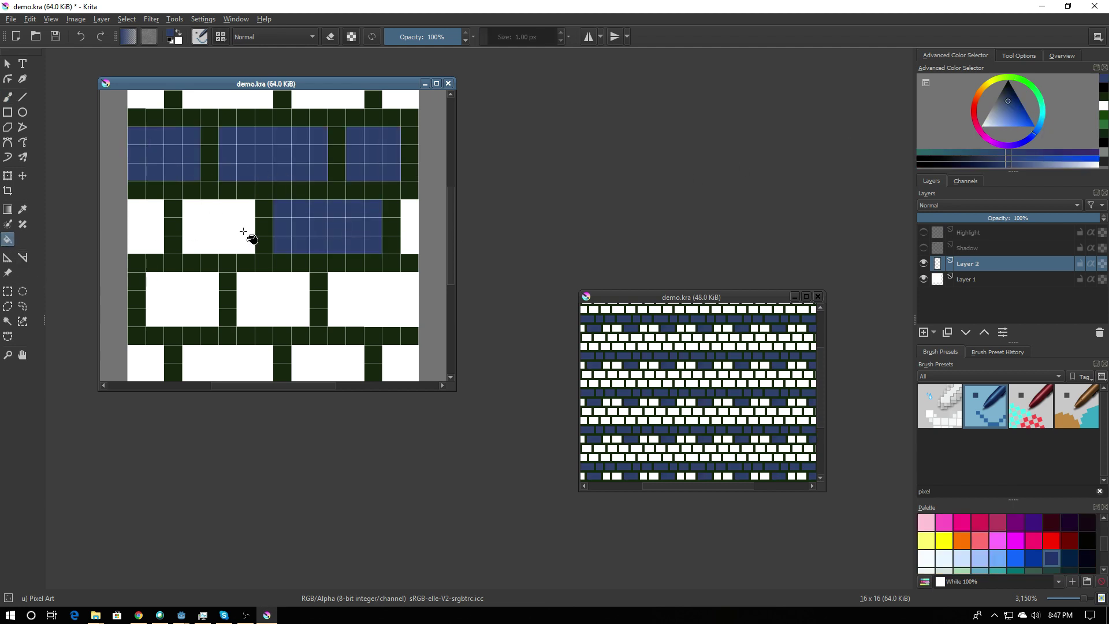
left_click(248, 237)
left_click(137, 233)
left_click(166, 295)
left_click(267, 297)
left_click(370, 301)
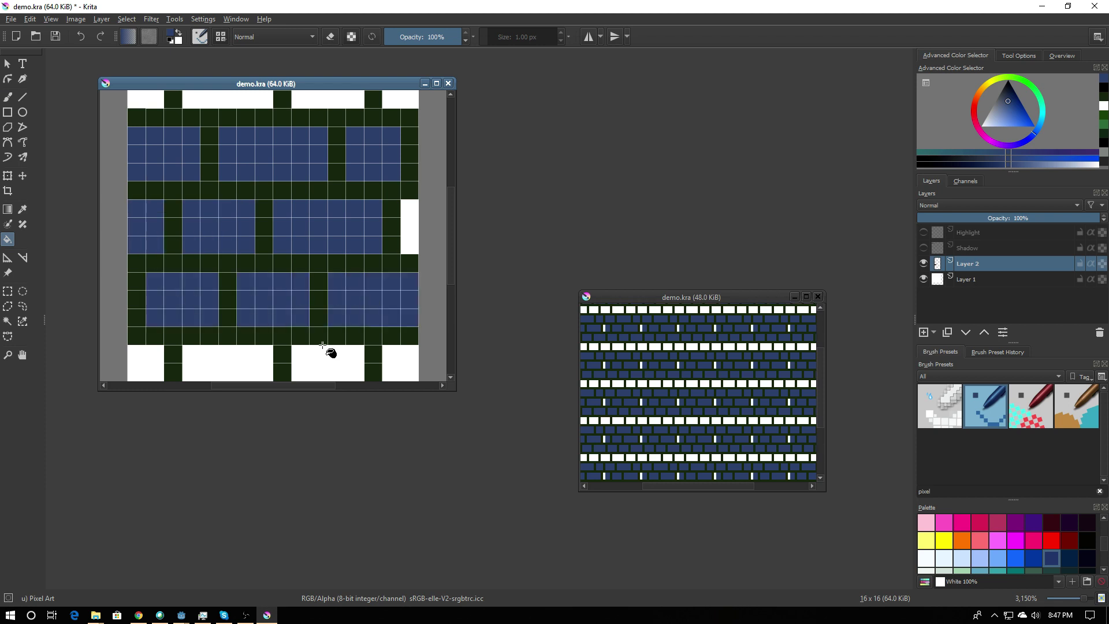
Fill the bricks along the canvas's bottom and top edges and the second row's right-edge sliver with the same dark blue.
left_click(326, 355)
left_click(237, 359)
left_click(402, 360)
left_click(144, 369)
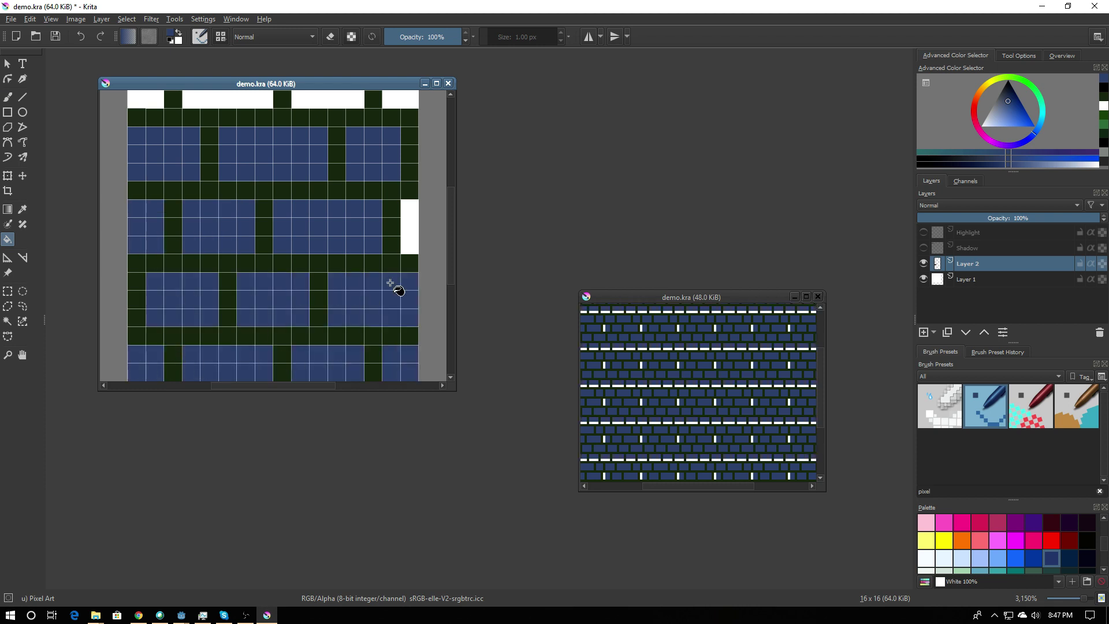
left_click(409, 229)
left_click(400, 103)
left_click(350, 103)
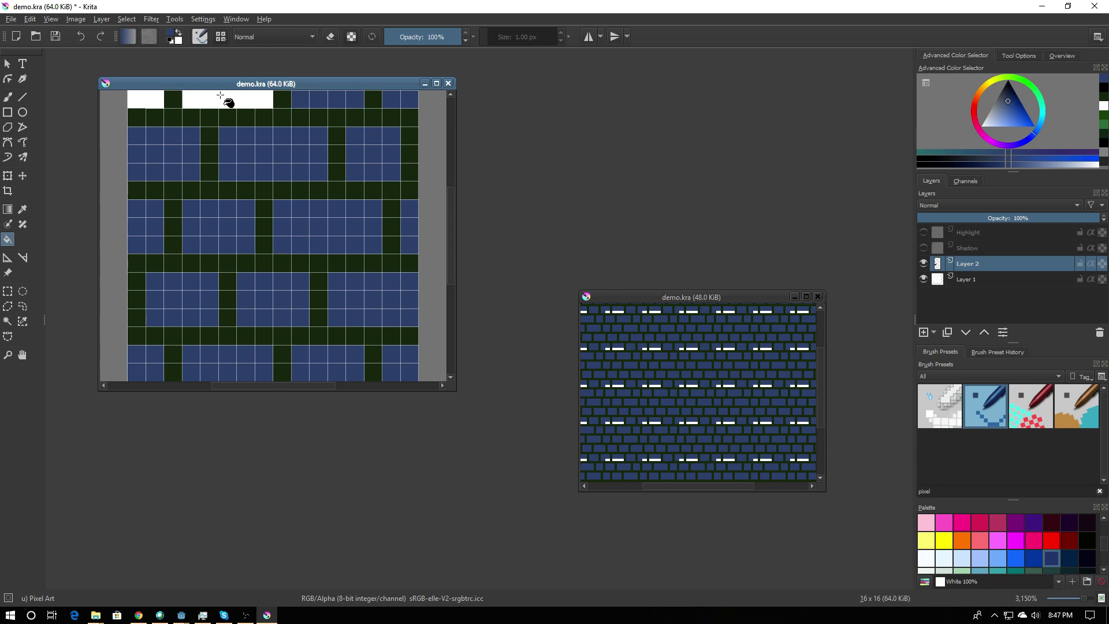
left_click(231, 102)
left_click(141, 99)
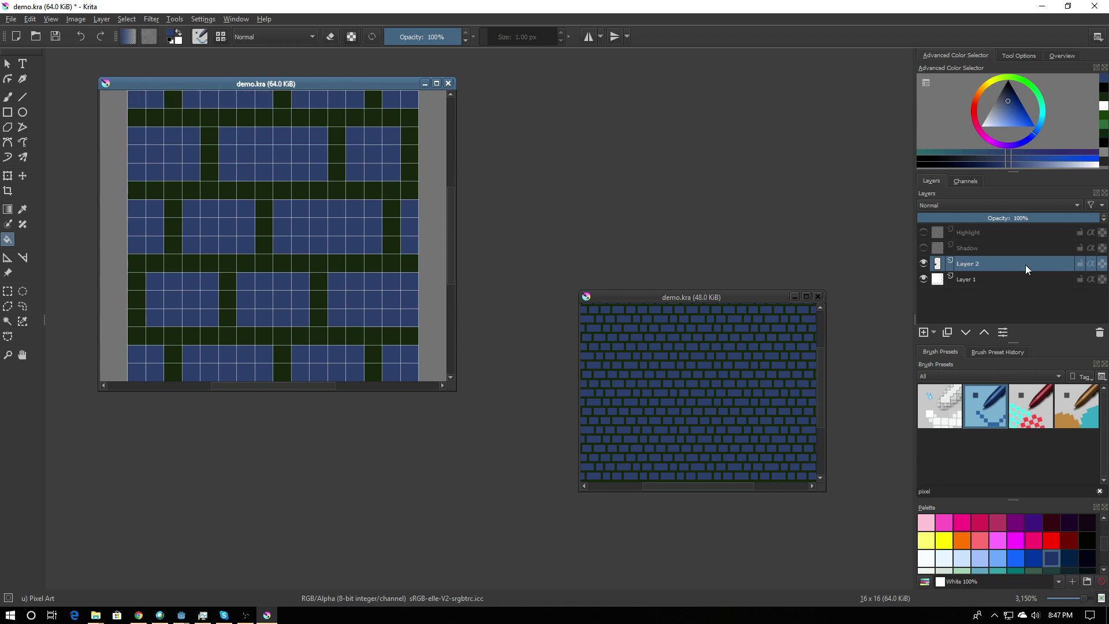
Show the Shadow and Highlight layers and make Highlight the active layer.
left_click(923, 248)
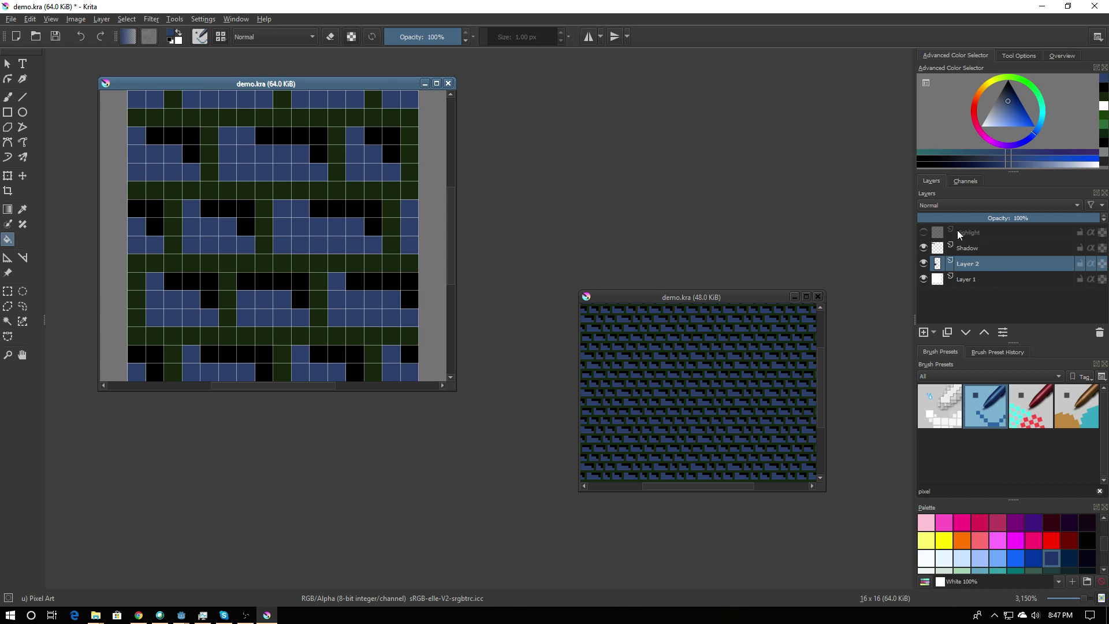
left_click(923, 232)
left_click(979, 232)
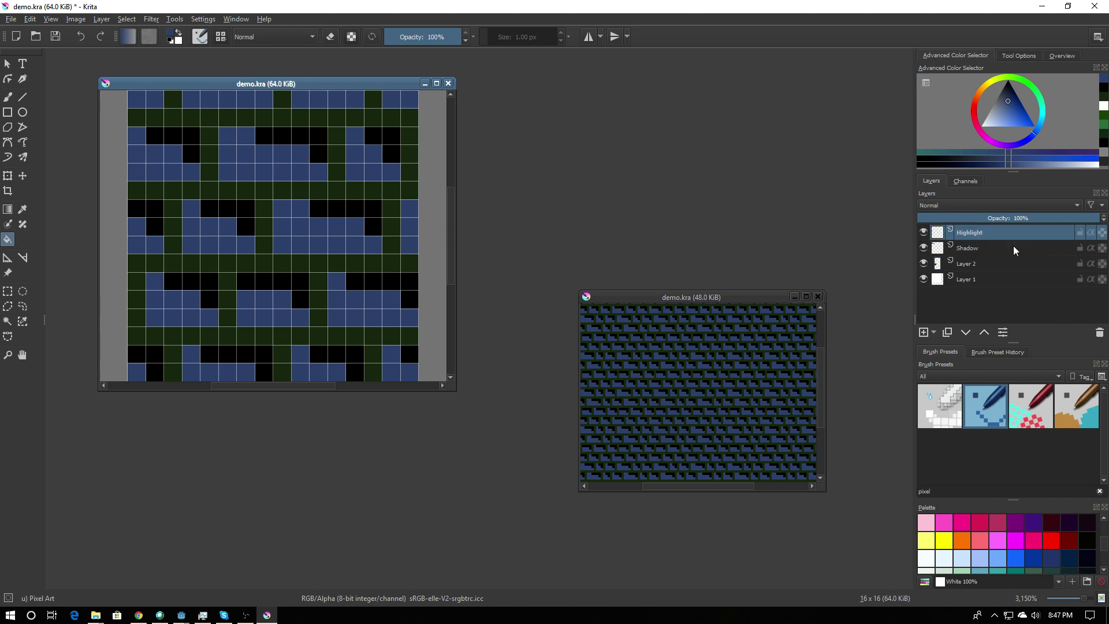
Paint white L-shaped highlights in the lower-left corners of the two middle bricks in the second row and all three in the third.
left_click(1102, 107)
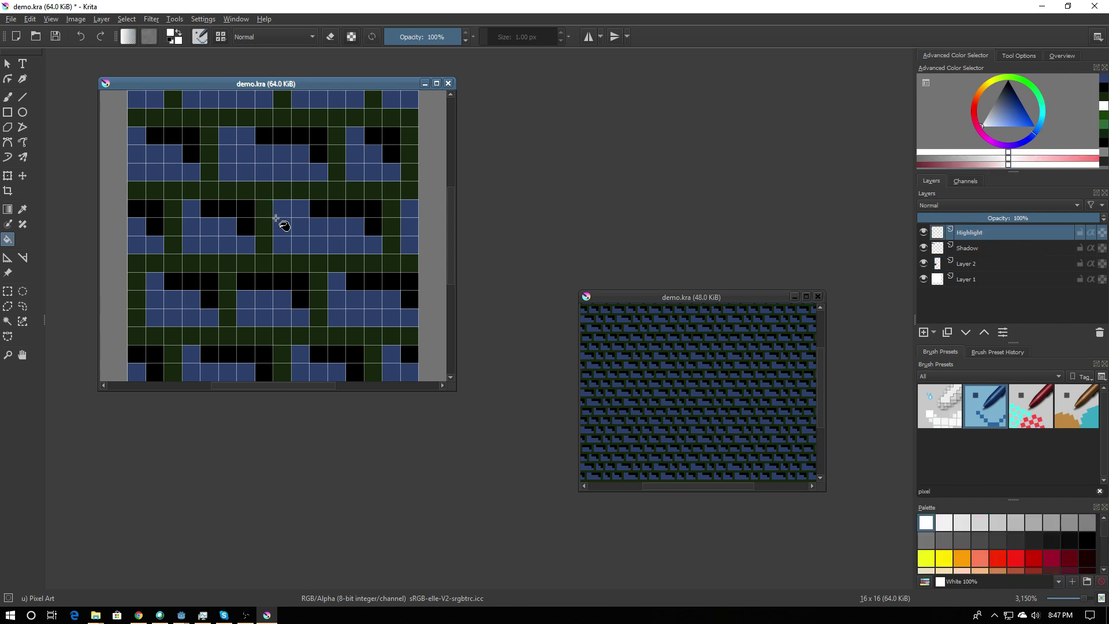
left_click(8, 98)
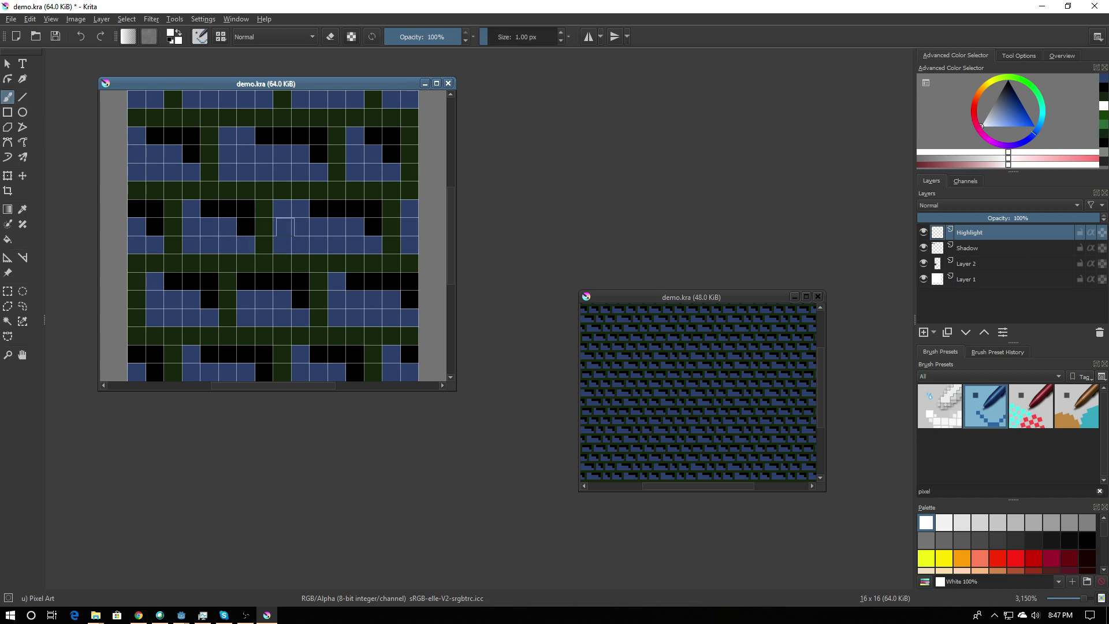
left_click_drag(281, 226, 318, 243)
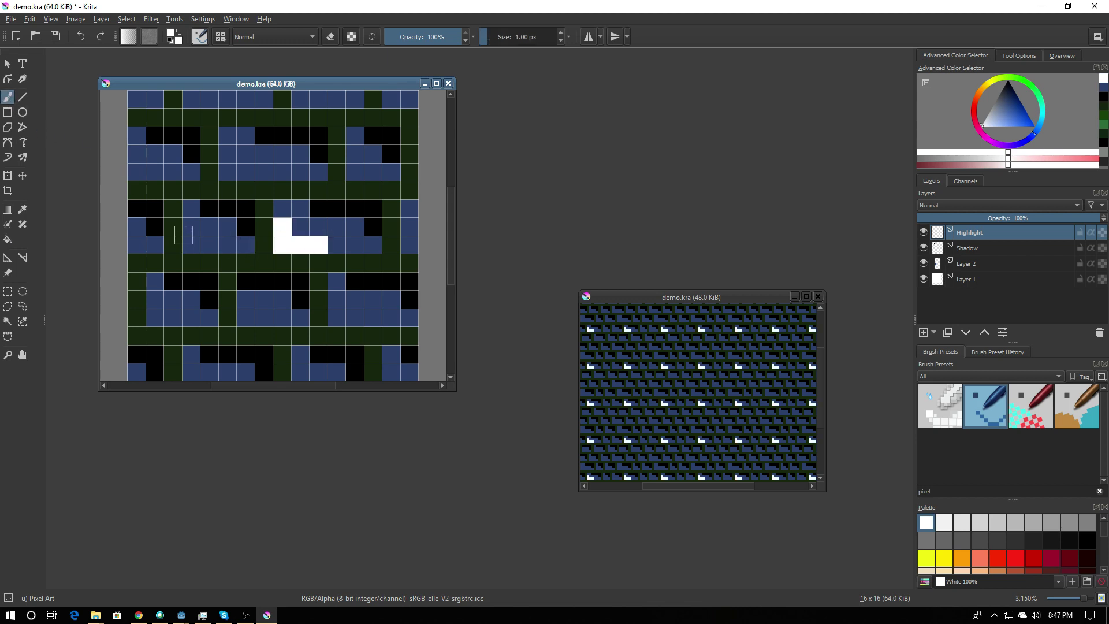
left_click_drag(192, 226, 209, 243)
mouse_move(242, 298)
left_mouse_down()
mouse_move(245, 317)
mouse_move(356, 318)
left_mouse_up()
left_click_drag(156, 298, 174, 317)
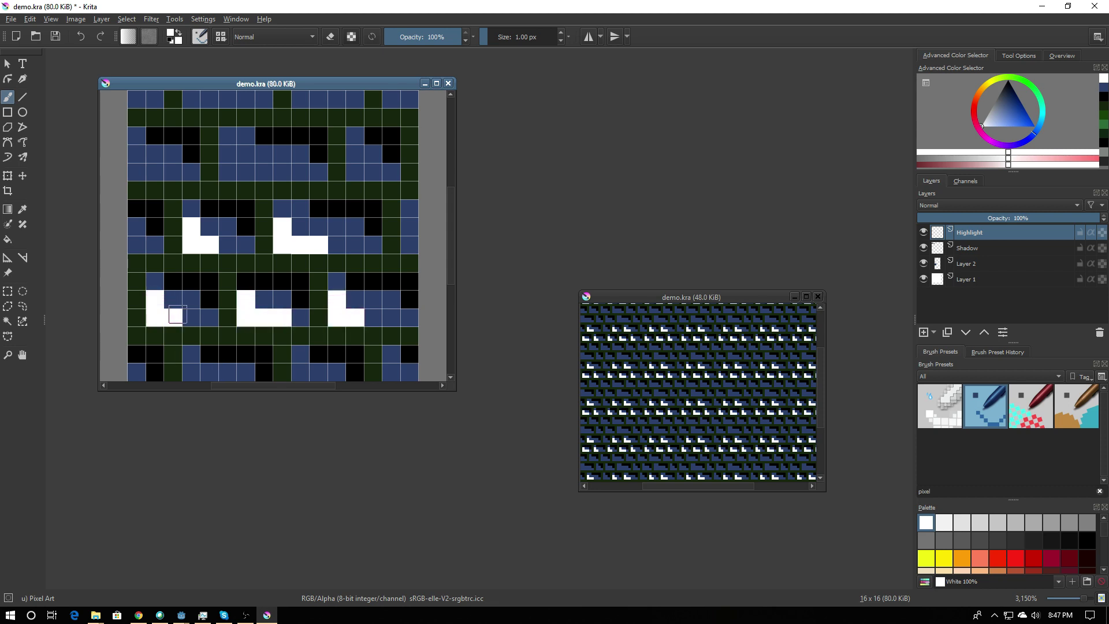
Paint white L-shaped highlights in the lower-left corners of the three bricks below the first horizontal mortar line.
left_click_drag(137, 153, 155, 171)
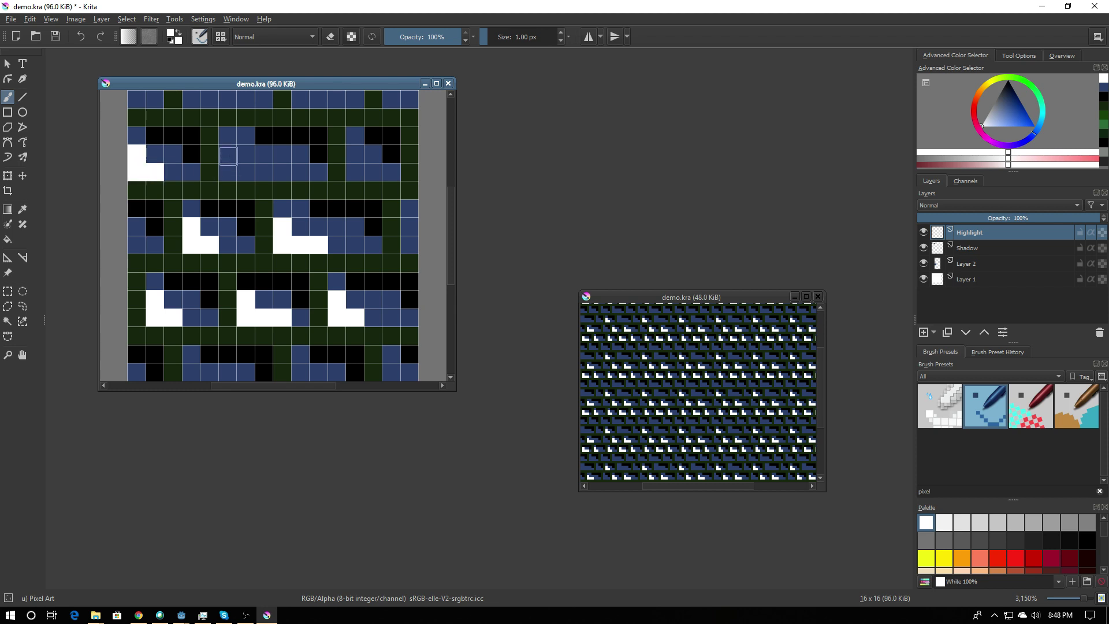
left_click_drag(228, 153, 264, 172)
left_click_drag(354, 154, 354, 172)
left_click_drag(354, 173, 373, 172)
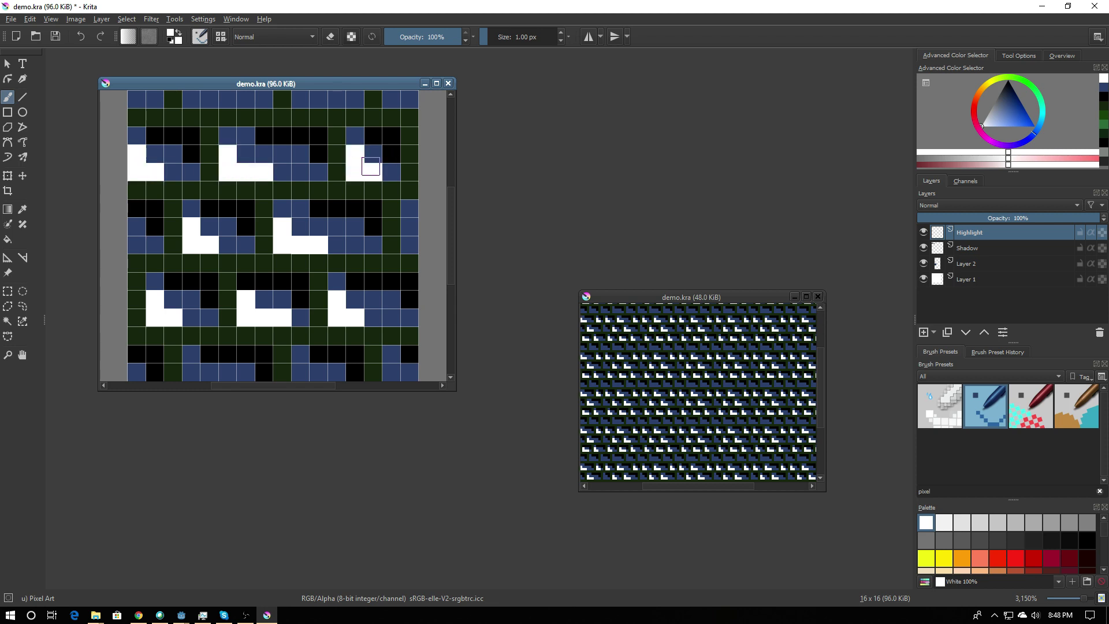
Paint the matching white highlights on the bricks split across the canvas's top and bottom edges.
mouse_move(211, 99)
left_mouse_down()
mouse_move(191, 98)
mouse_move(228, 99)
left_mouse_up()
left_click_drag(300, 100, 408, 99)
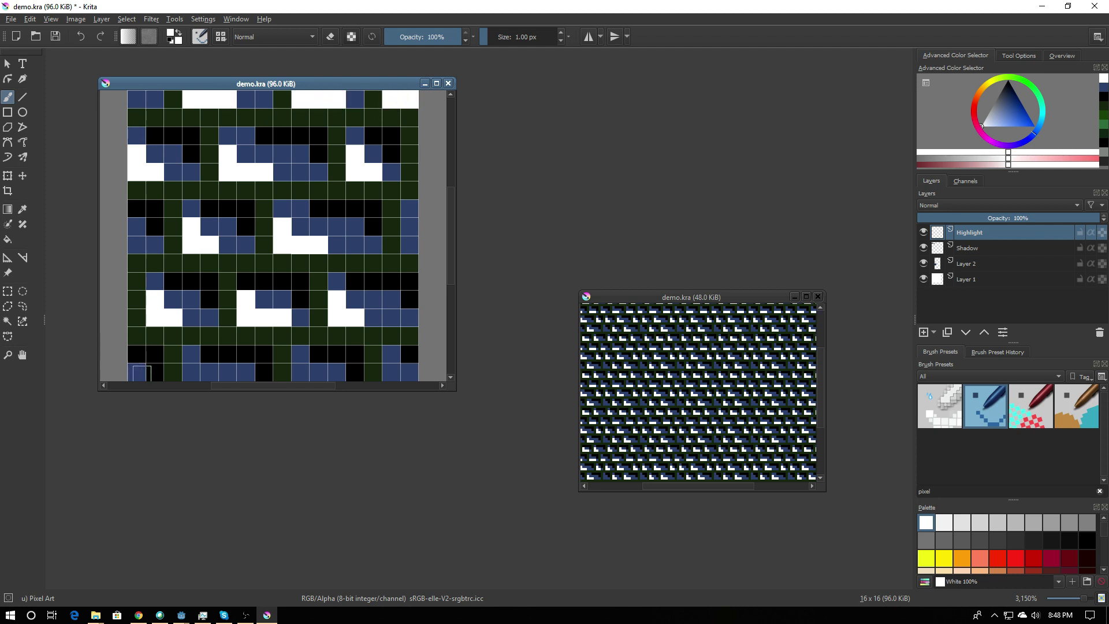
left_click(191, 372)
left_click(300, 373)
left_click(391, 373)
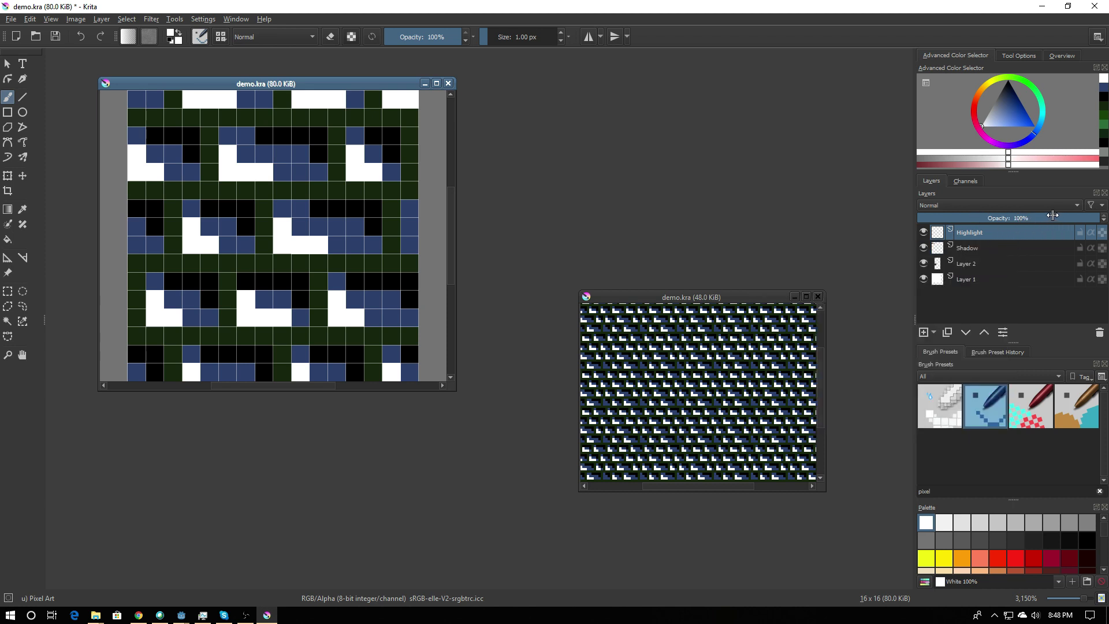
Set the Highlight layer's opacity to 44% and the Shadow layer's opacity to 55%.
left_click_drag(1073, 216, 998, 217)
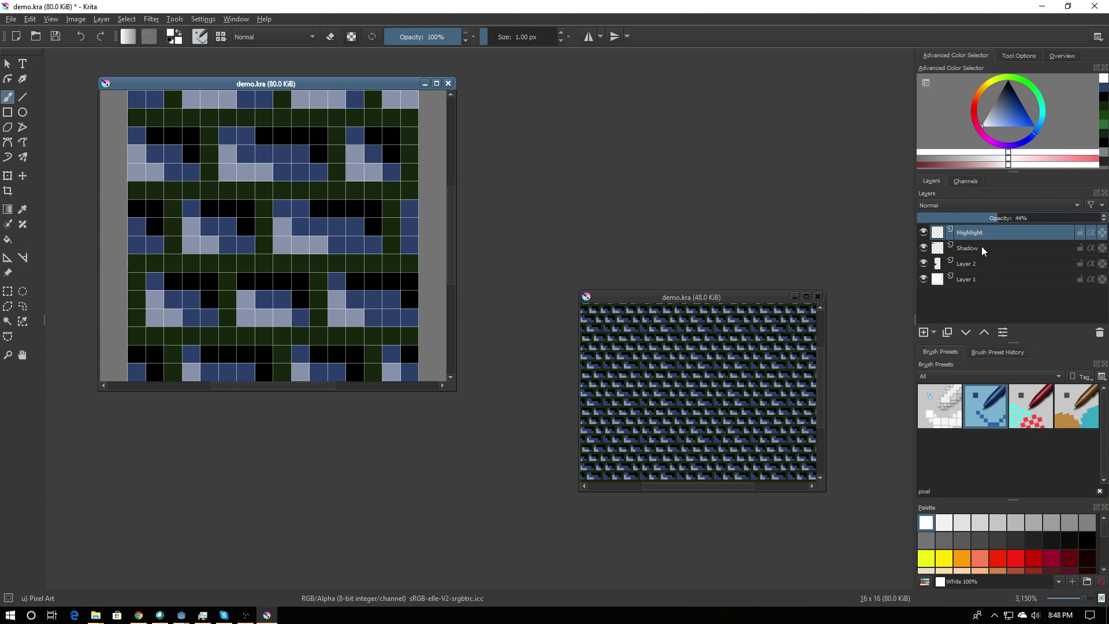
left_click(999, 248)
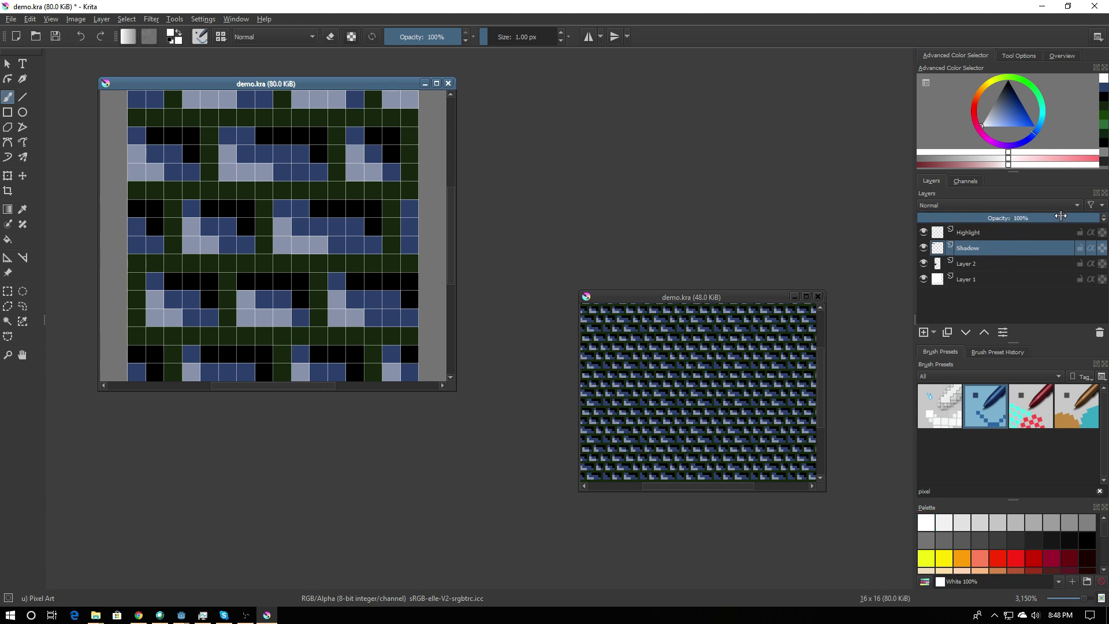
left_click_drag(1061, 215, 1015, 217)
Examine the tiled preview at 1,131% zoom and look up the Export command without running it.
scroll(690, 411, "up", 3)
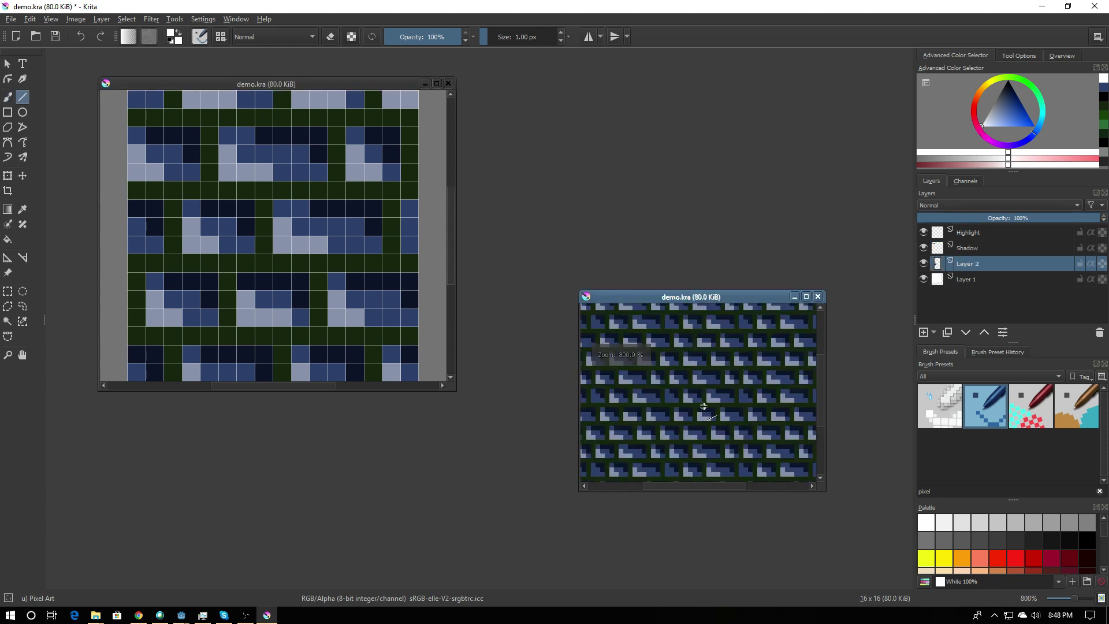
scroll(705, 404, "up", 2)
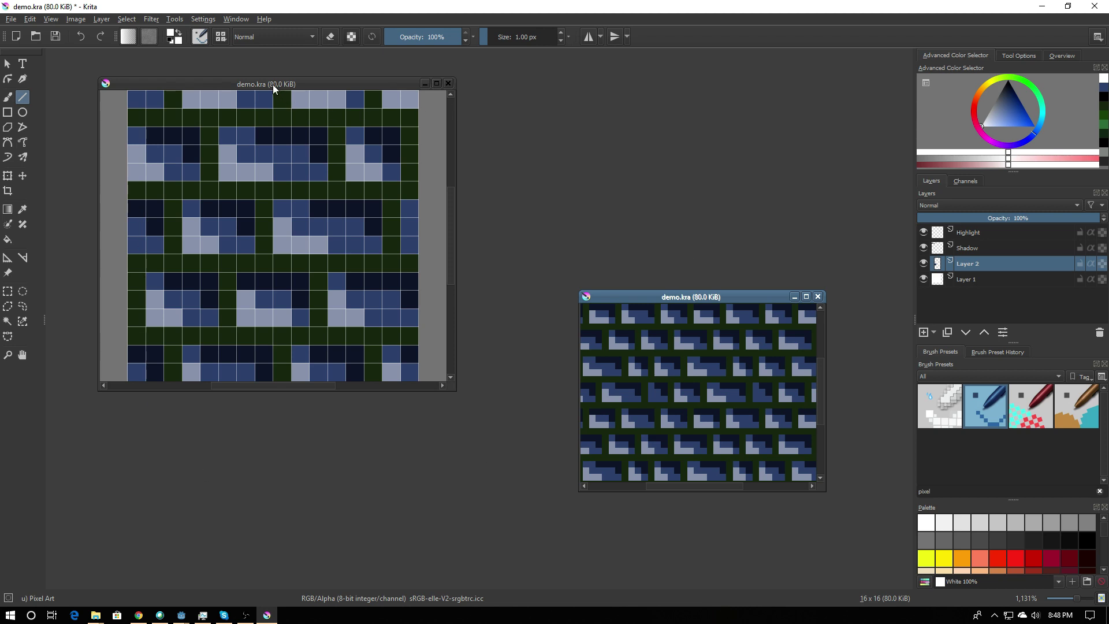
left_click(10, 19)
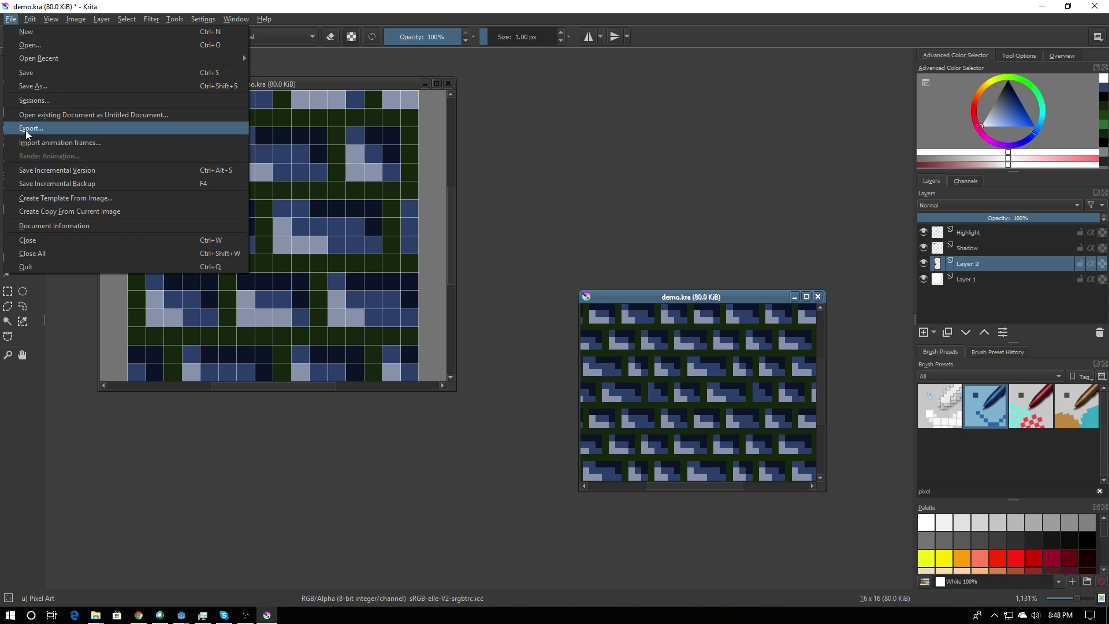
left_click(713, 293)
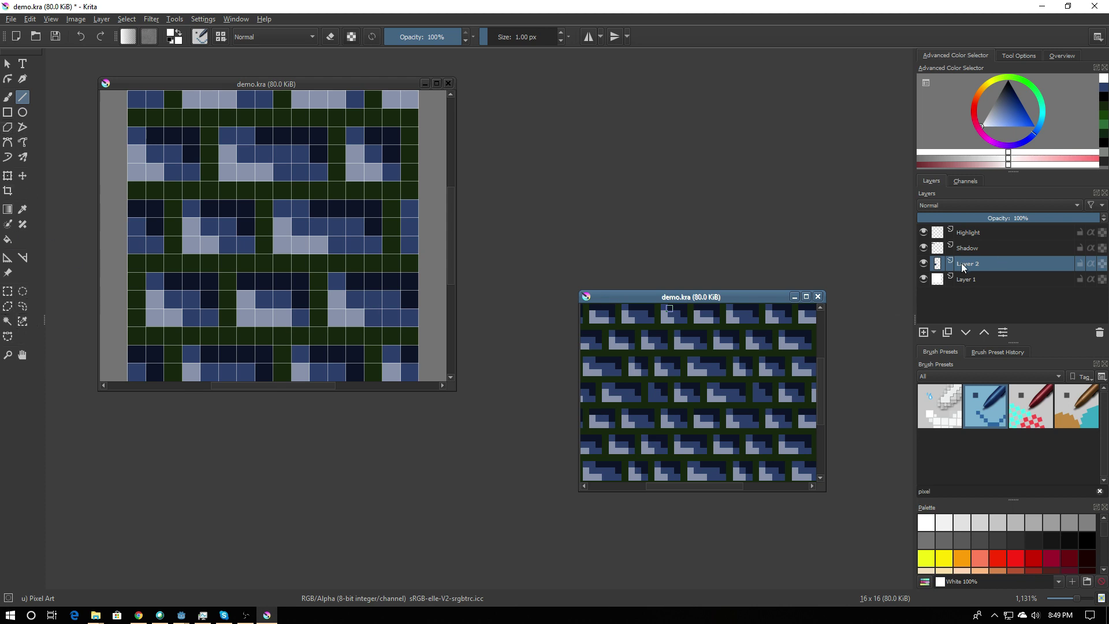
Try selecting areas of similar color with the Shadow layer active, and clear the selection.
left_click(23, 322)
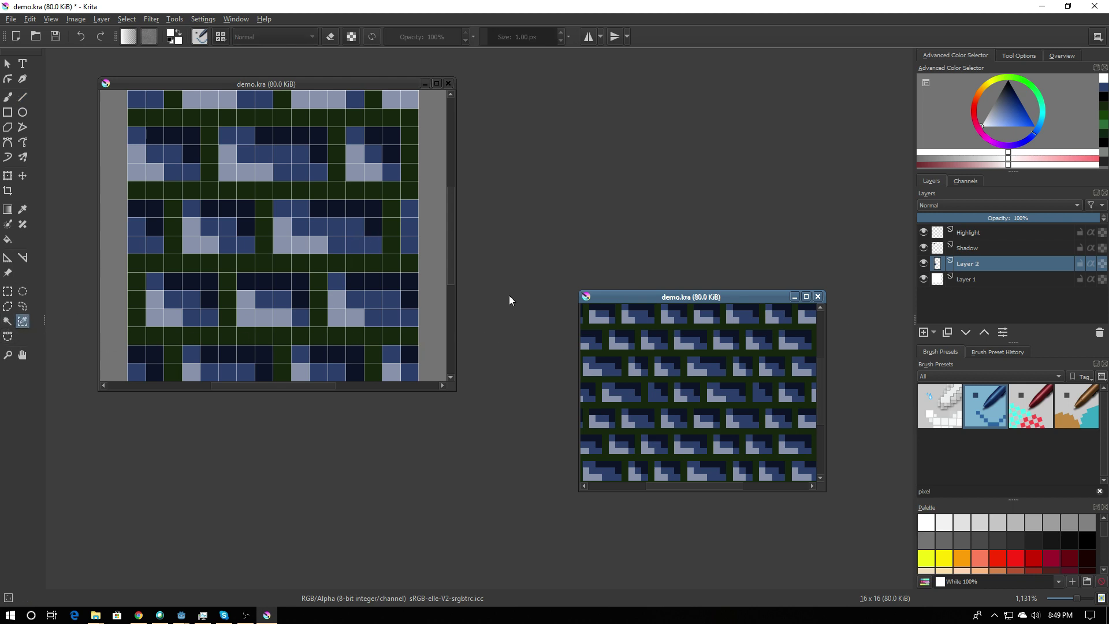
left_click(340, 230)
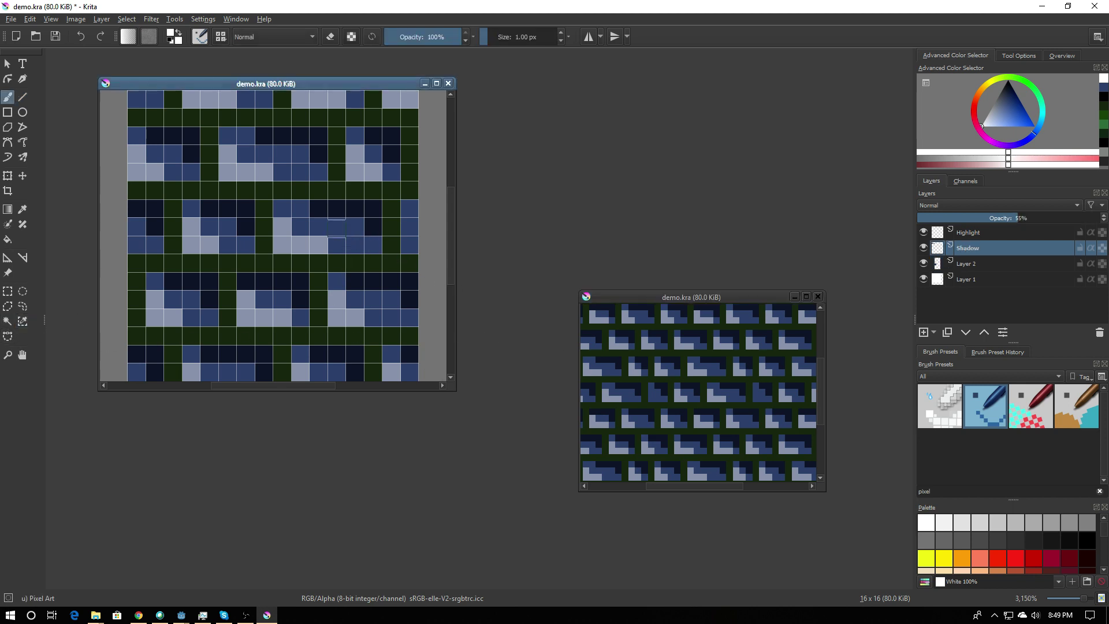
left_click(341, 227)
key("ctrl+z")
left_click(23, 321)
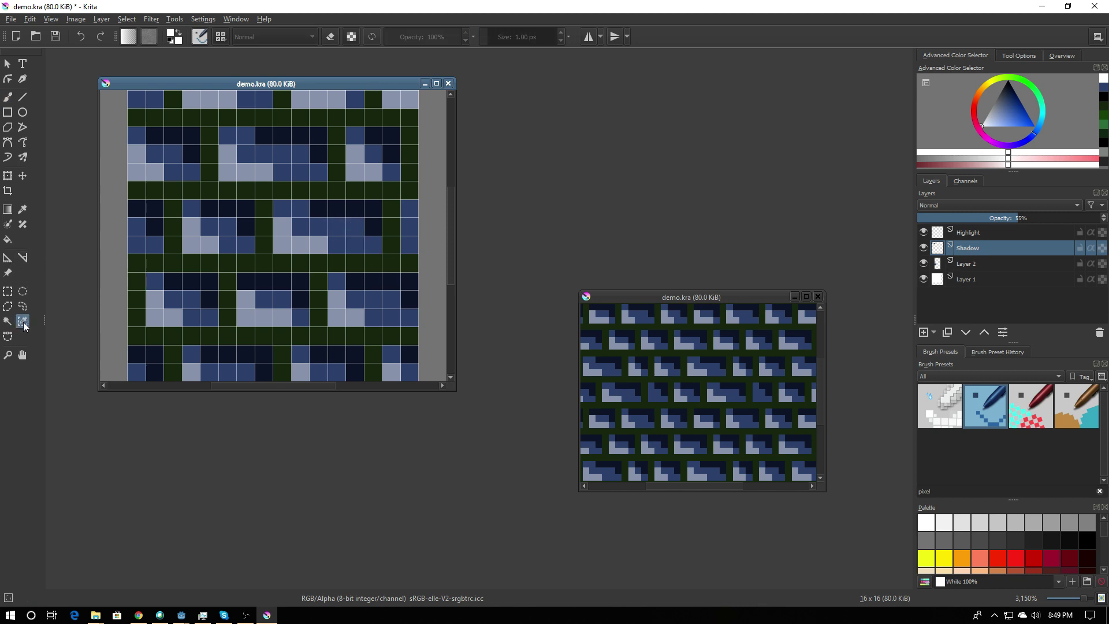
left_click(338, 228)
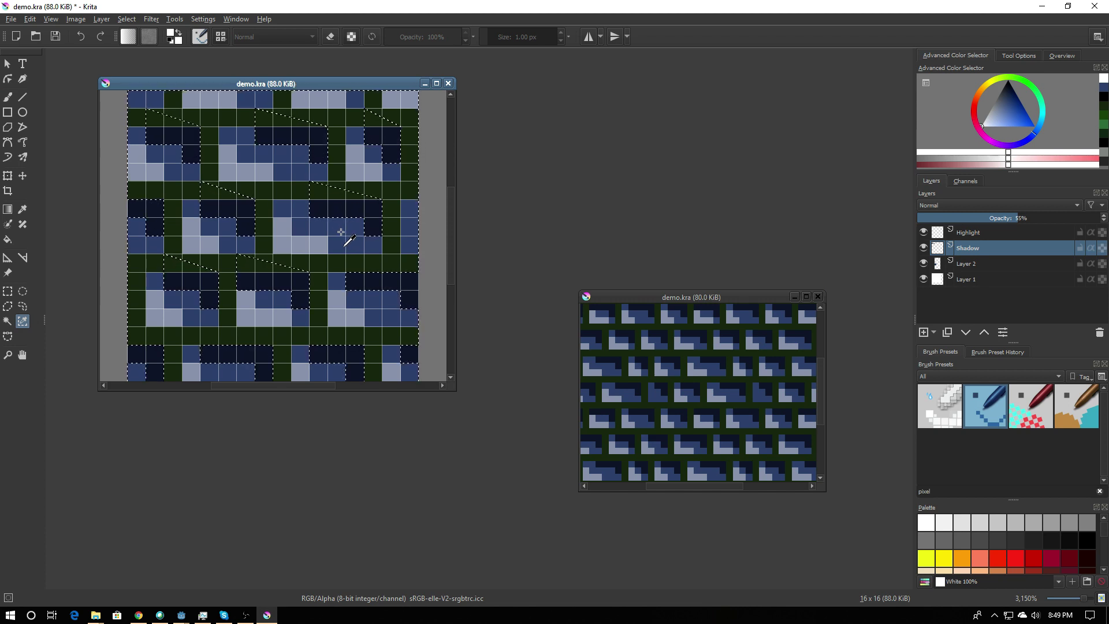
key("ctrl+shift+a")
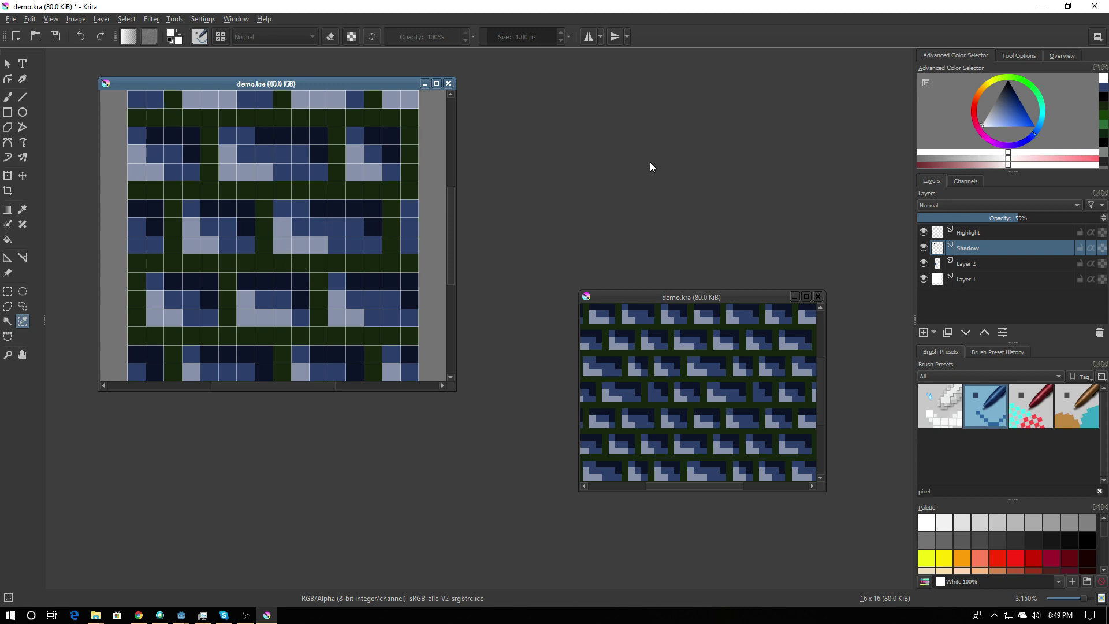
left_click(246, 615)
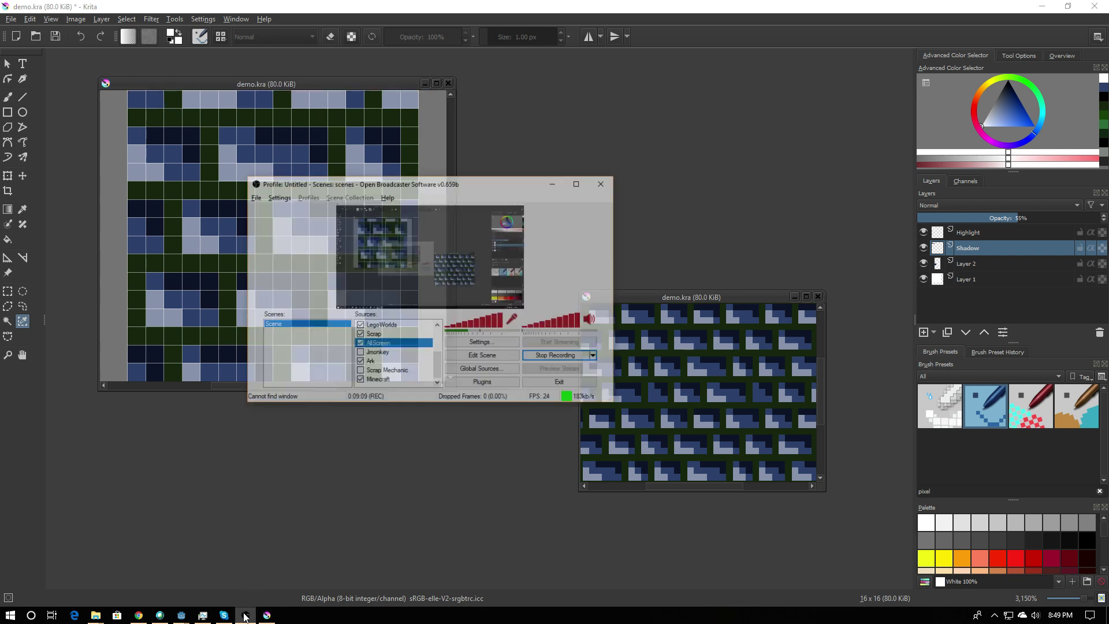